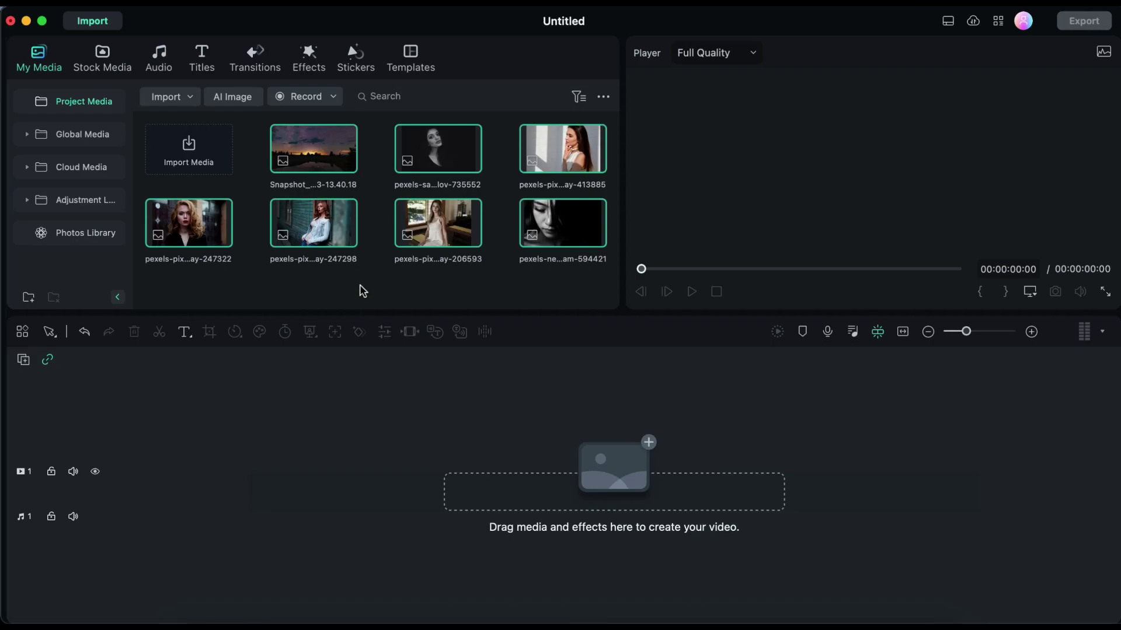
Place the sunset snapshot on video track 1 and the black-and-white portrait 735552 on track 2, both at the timeline's start.
{"action": "left_click", "coordinate": [322, 159]}
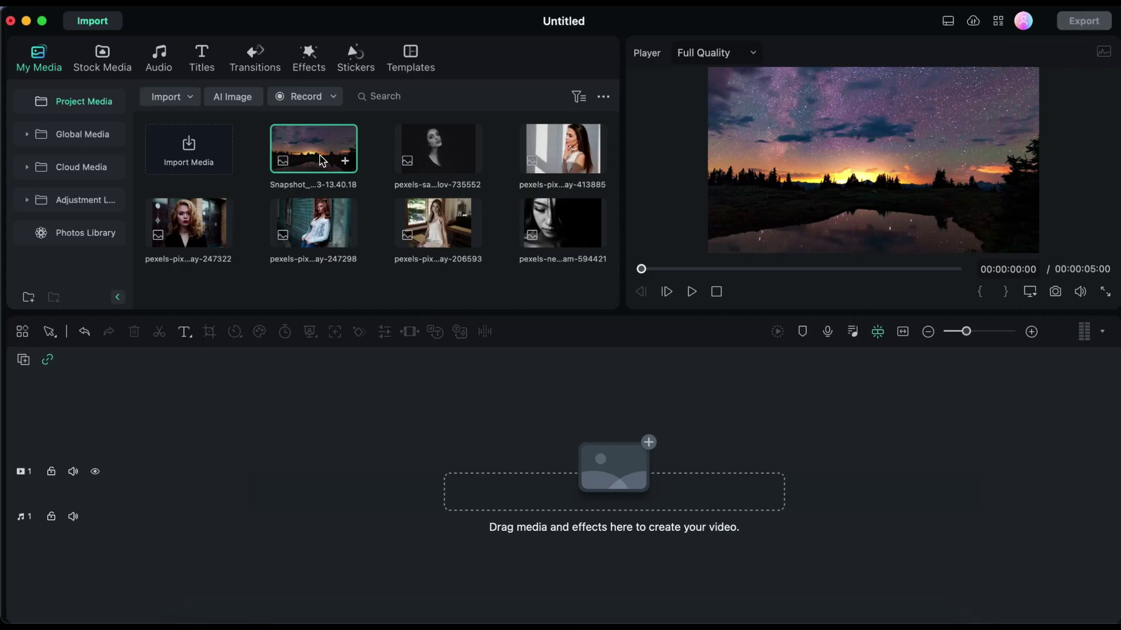
{"action": "left_click_drag", "start_coordinate": [321, 164], "coordinate": [119, 490]}
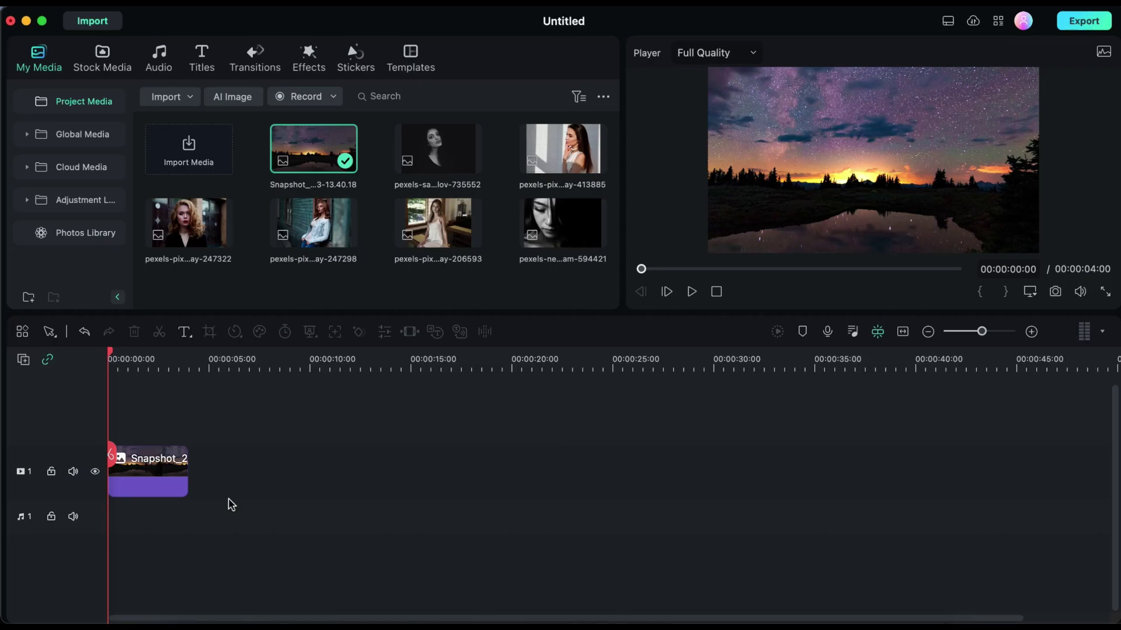
{"action": "left_click", "coordinate": [333, 294]}
{"action": "left_click", "coordinate": [444, 151]}
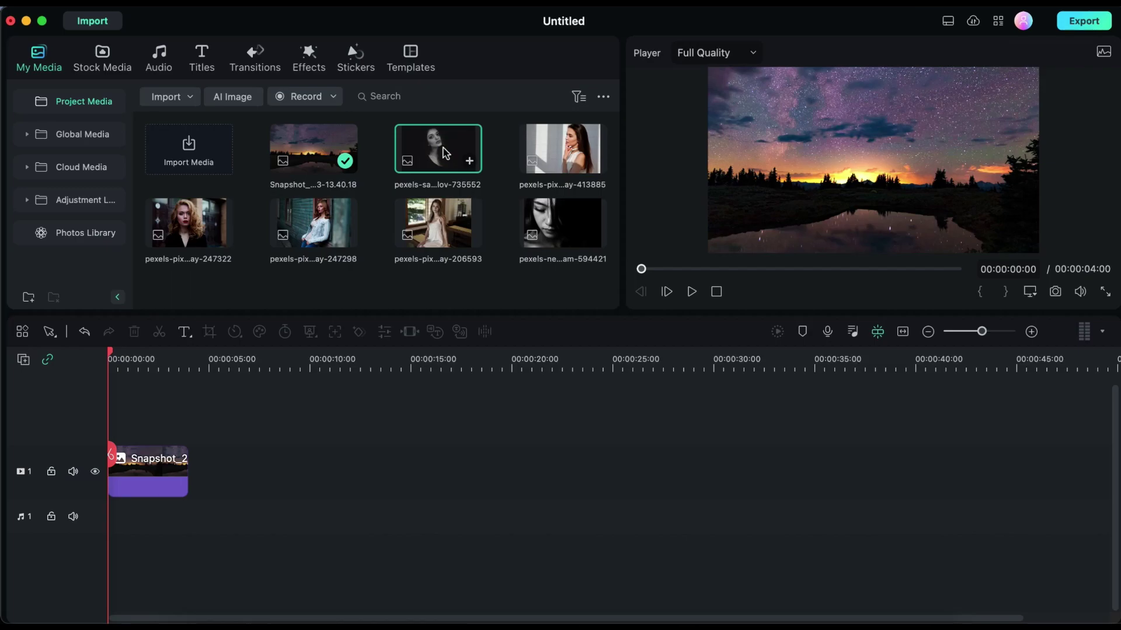
{"action": "left_click_drag", "start_coordinate": [445, 153], "coordinate": [114, 401]}
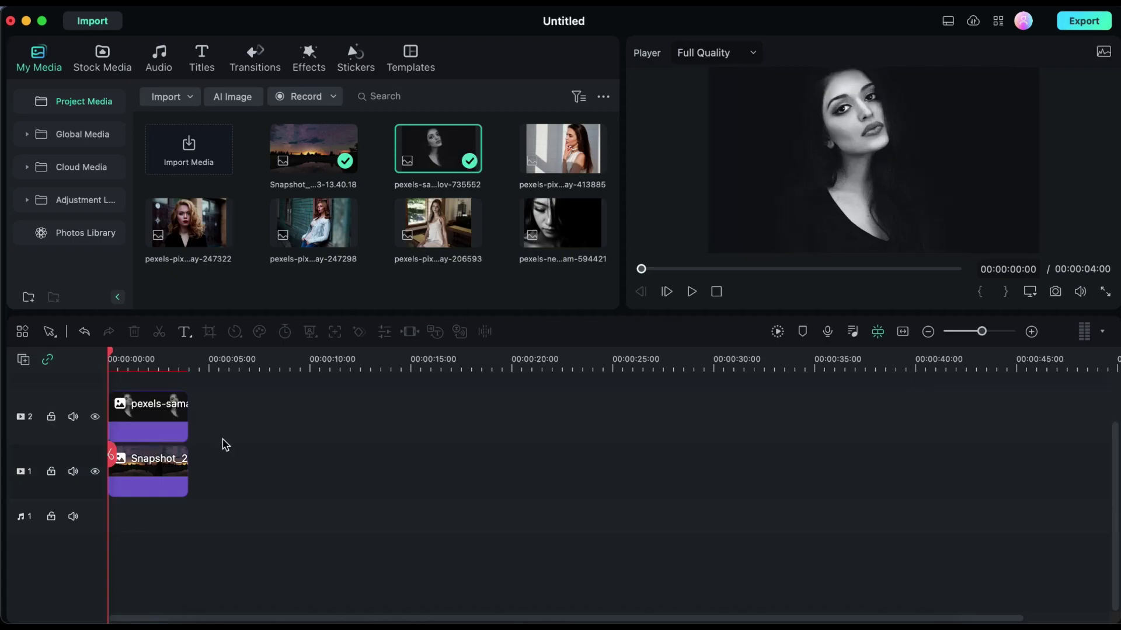
Scale the black-and-white portrait on track 2 to 40% in both directions.
{"action": "double_click", "coordinate": [160, 429]}
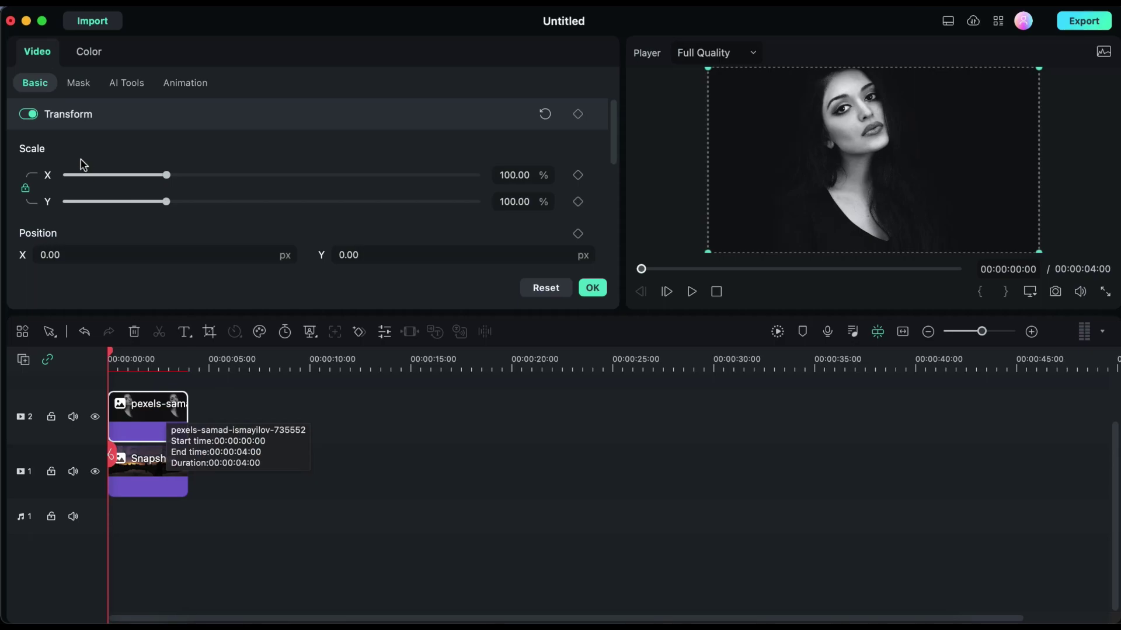
{"action": "left_click", "coordinate": [514, 175]}
{"action": "type", "text": "4"}
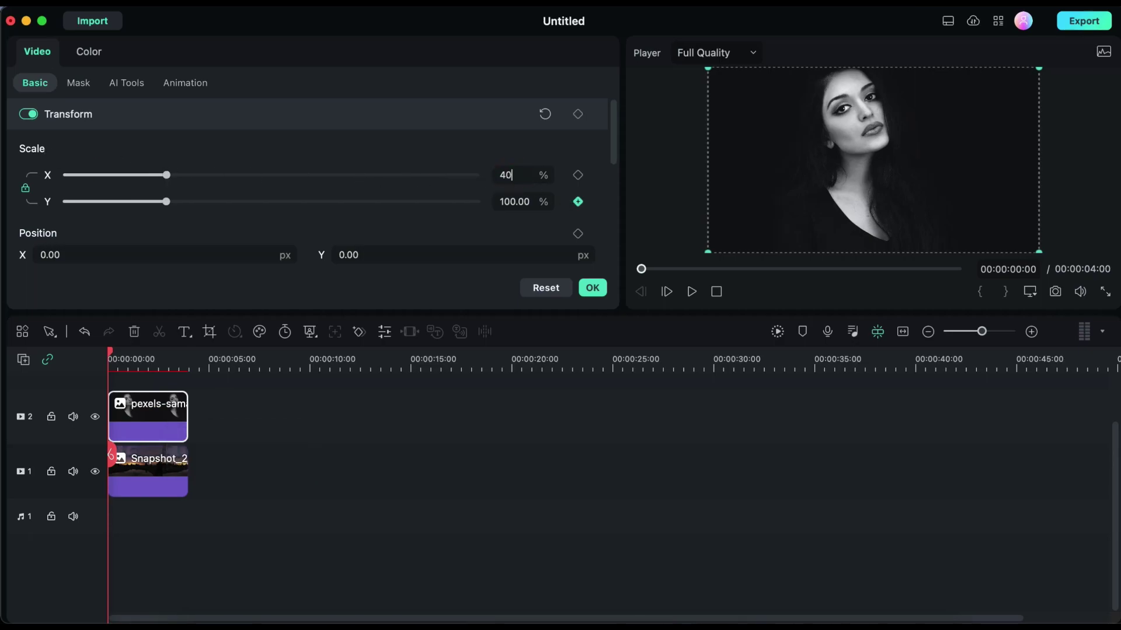
{"action": "type", "text": "0"}
{"action": "key", "text": "Return"}
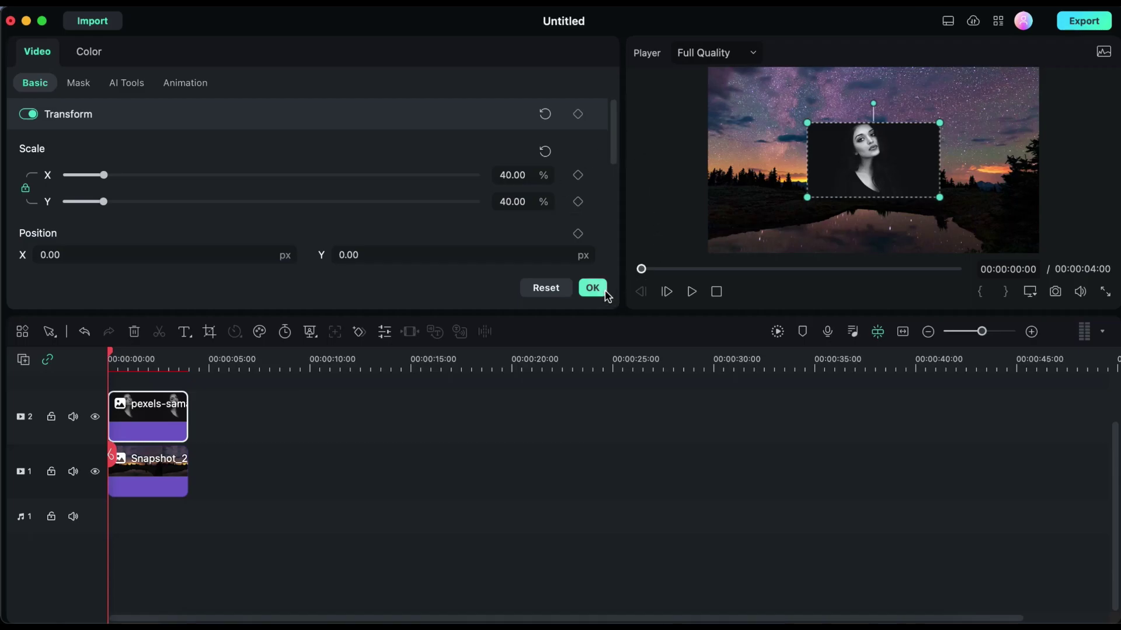
{"action": "left_click", "coordinate": [602, 291]}
Search the effects for "border" and apply the second Border effect to the portrait on track 2.
{"action": "left_click", "coordinate": [308, 56]}
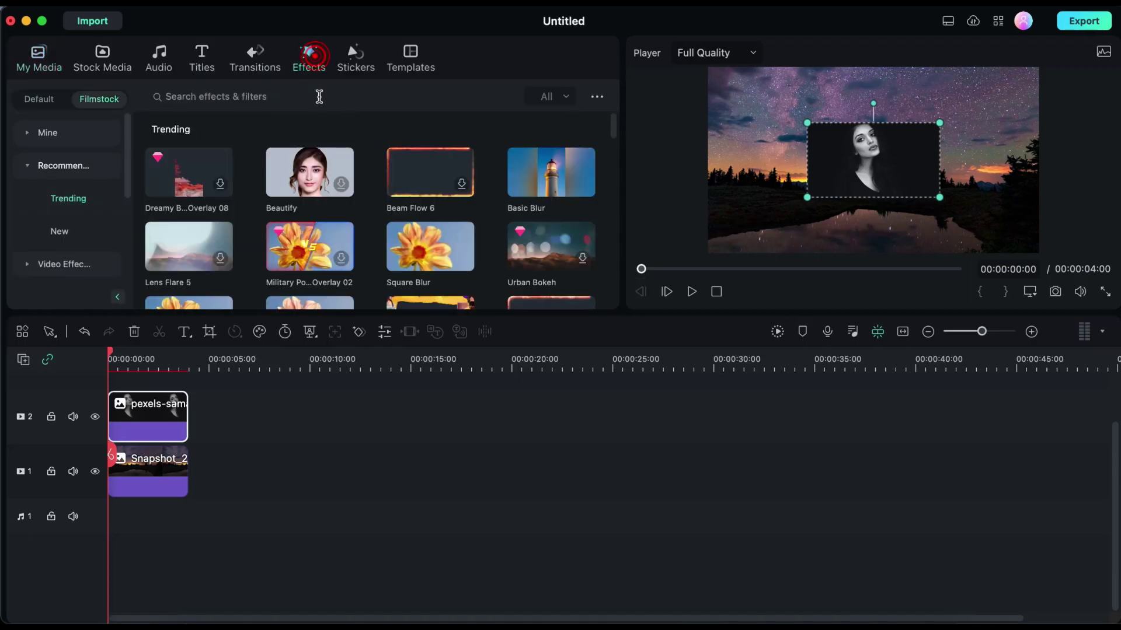
{"action": "left_click", "coordinate": [323, 96]}
{"action": "type", "text": "bor"}
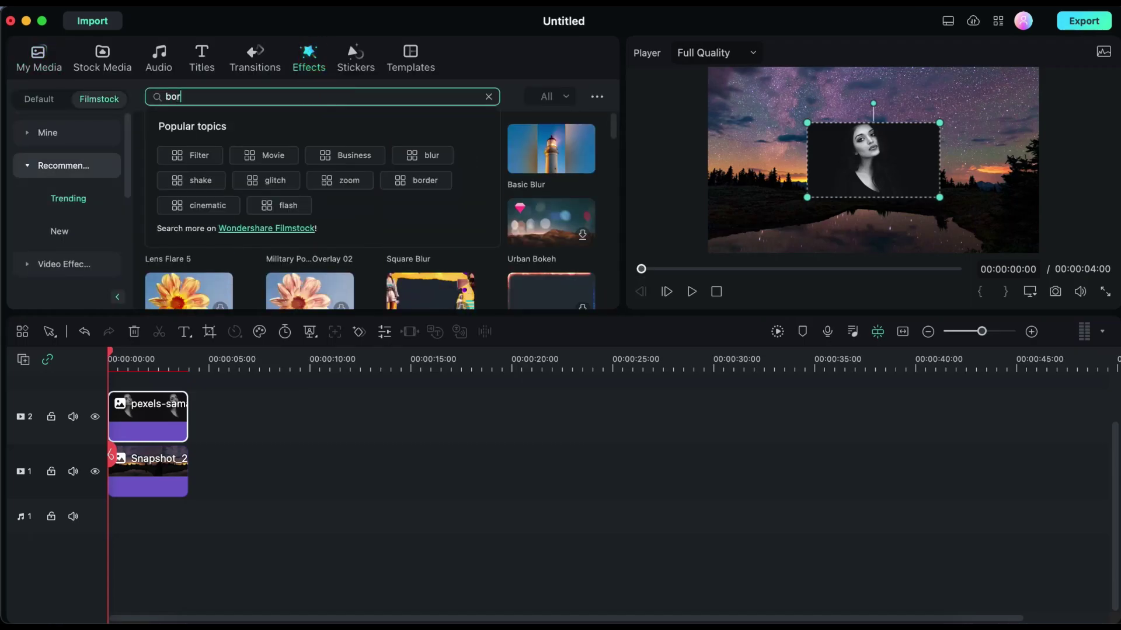
{"action": "type", "text": "der"}
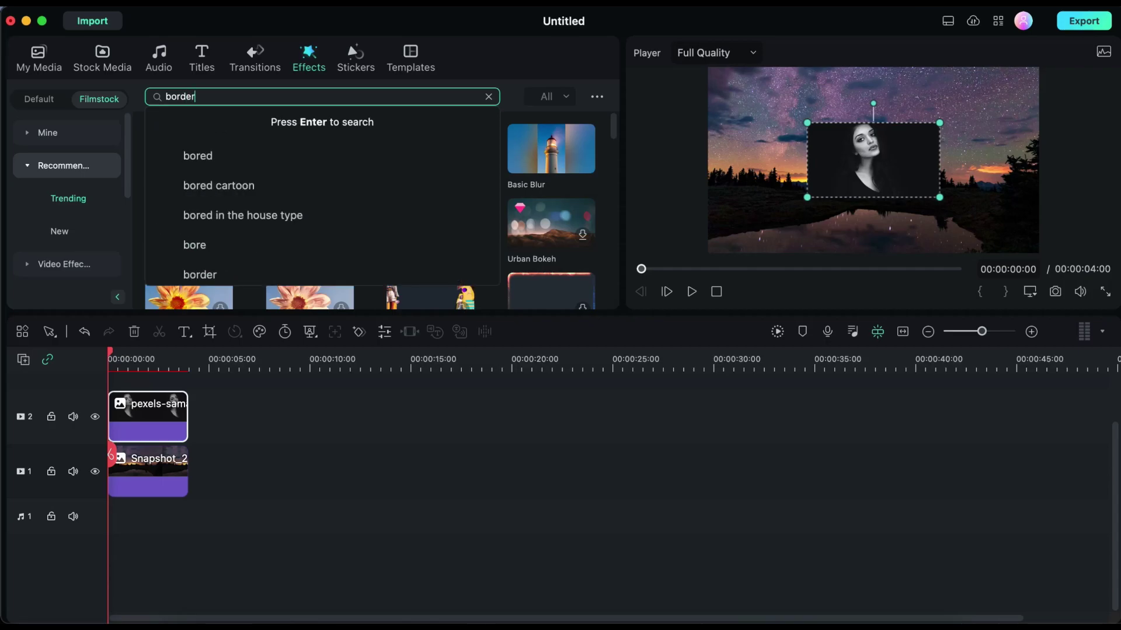
{"action": "key", "text": "Return"}
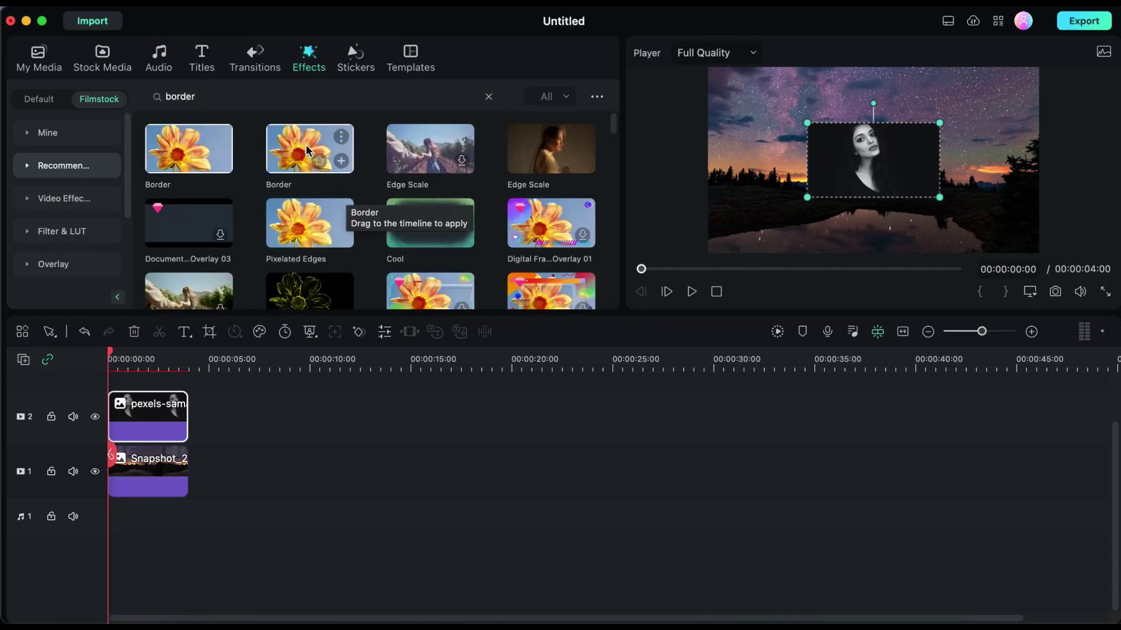
{"action": "left_click_drag", "start_coordinate": [314, 145], "coordinate": [154, 423]}
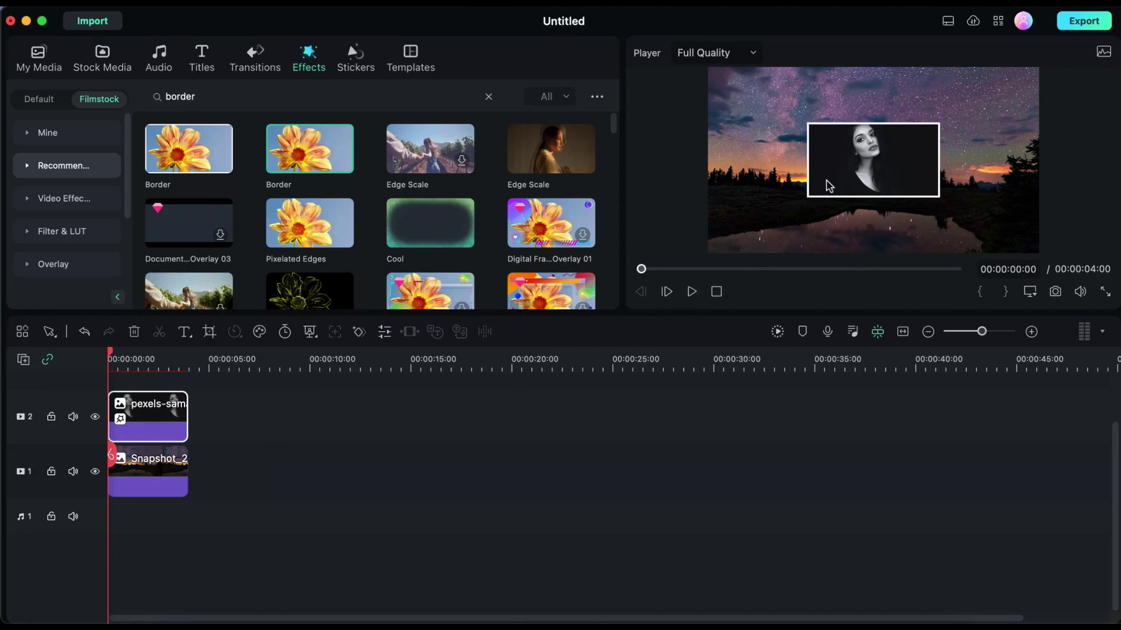
Place the bordered portrait in the upper-left corner of the frame and tilt it counterclockwise.
{"action": "left_click_drag", "start_coordinate": [878, 182], "coordinate": [789, 145]}
{"action": "left_click_drag", "start_coordinate": [783, 66], "coordinate": [770, 69]}
{"action": "left_click_drag", "start_coordinate": [806, 130], "coordinate": [800, 126]}
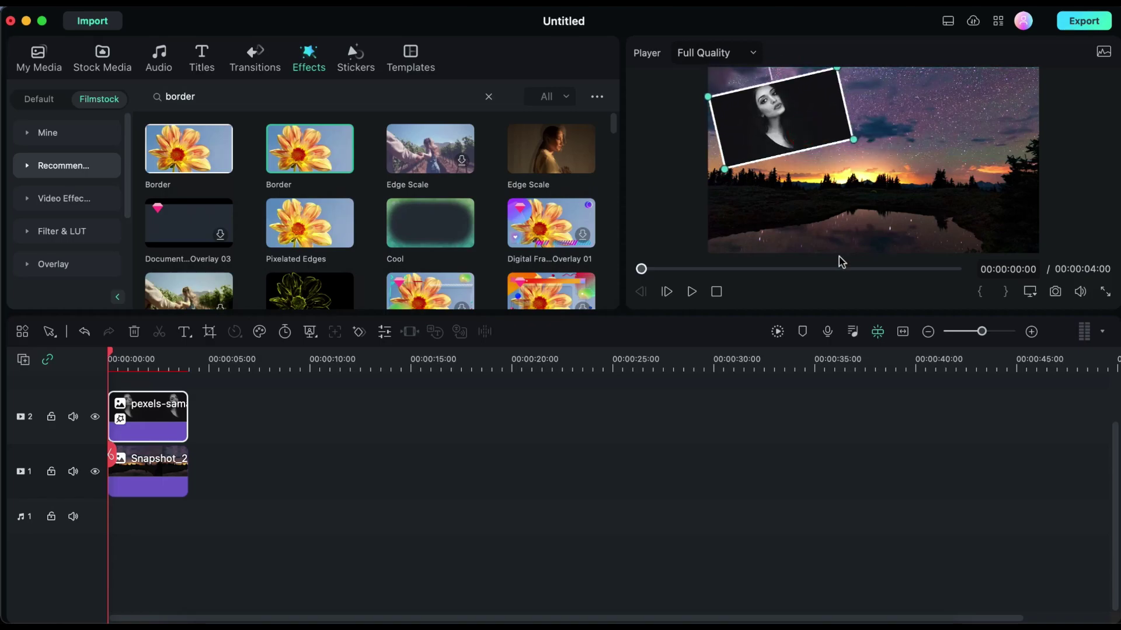
Add the photos 413885, 247322, 247298, 206593 and 594421 at the timeline's start on video tracks 3 to 7.
{"action": "left_click", "coordinate": [39, 56]}
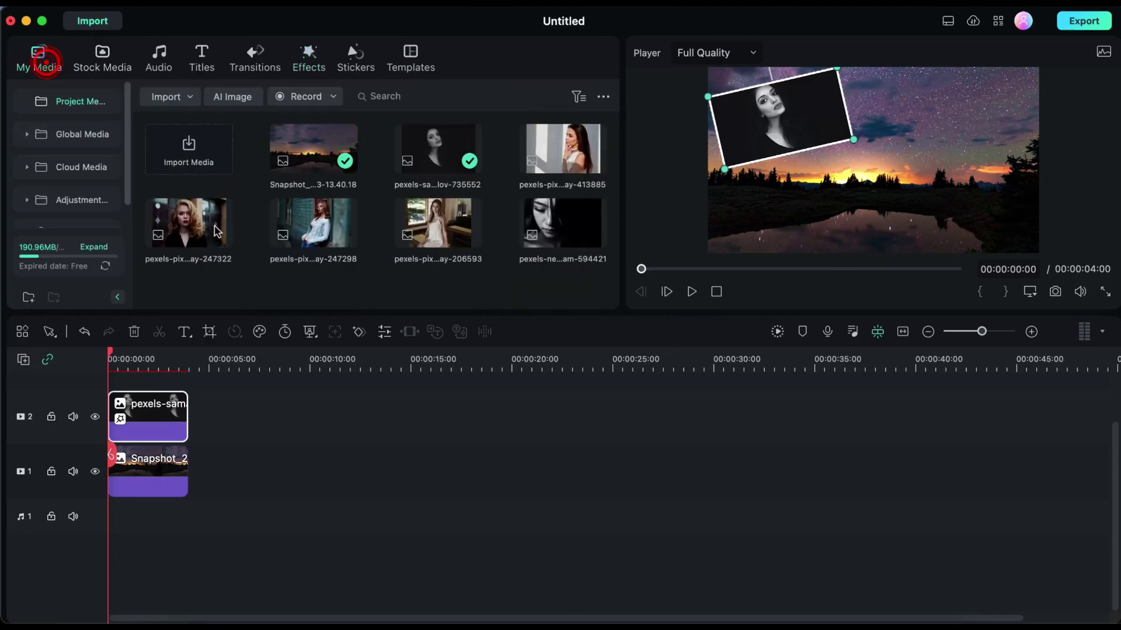
{"action": "left_click_drag", "start_coordinate": [551, 143], "coordinate": [156, 376]}
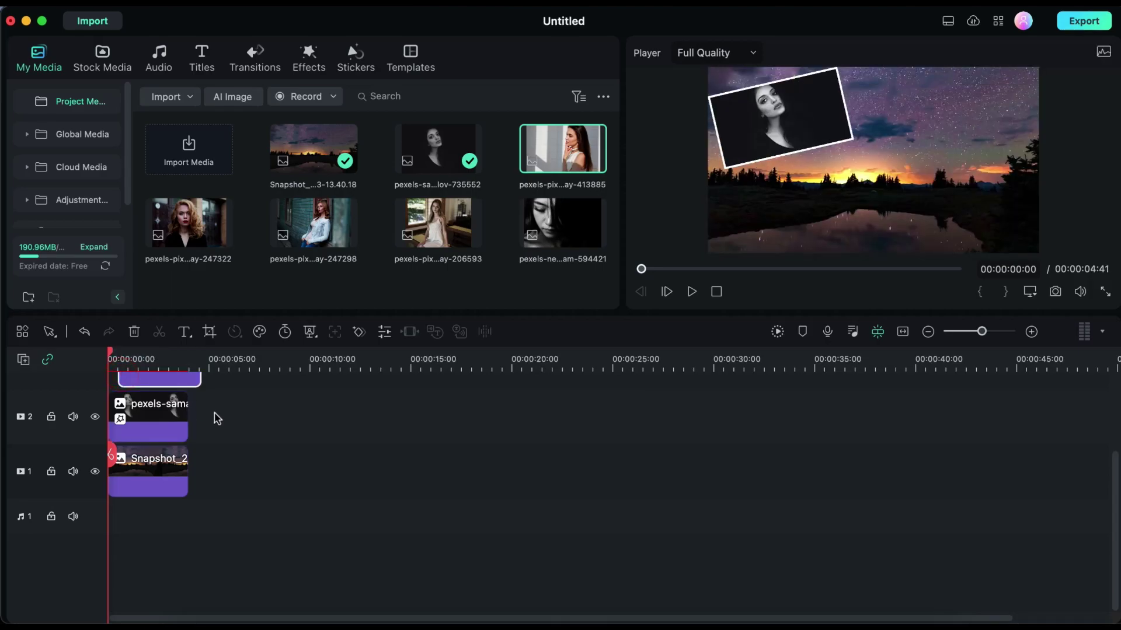
{"action": "scroll", "coordinate": [175, 426], "scroll_direction": "up", "scroll_amount": 3}
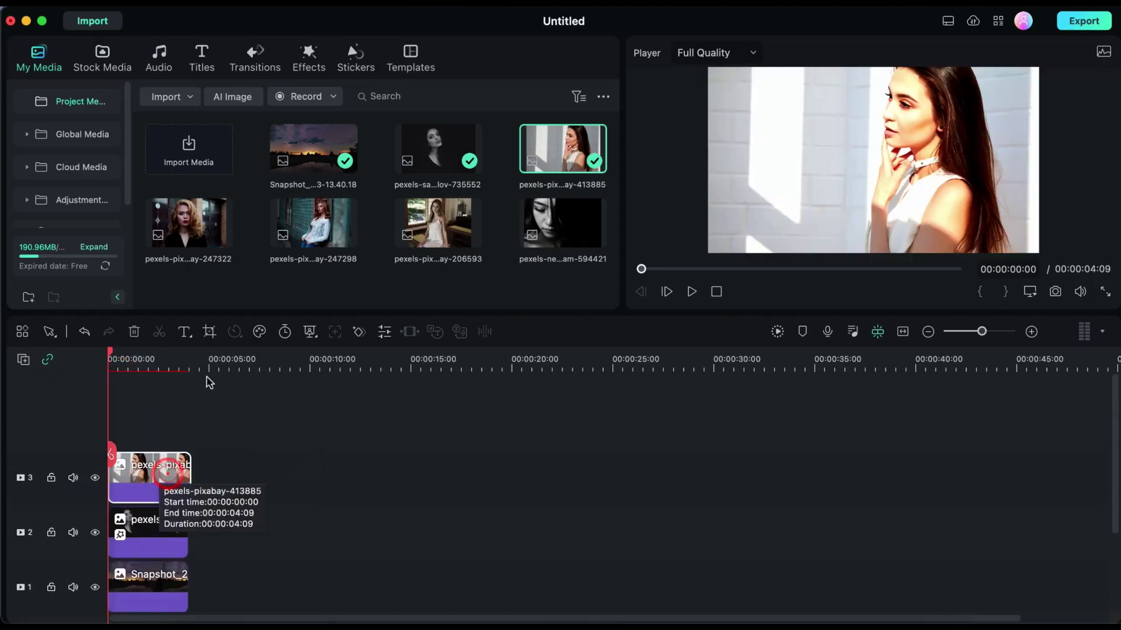
{"action": "left_click_drag", "start_coordinate": [207, 239], "coordinate": [153, 376]}
{"action": "left_click_drag", "start_coordinate": [313, 225], "coordinate": [117, 382]}
{"action": "left_click_drag", "start_coordinate": [432, 227], "coordinate": [120, 398]}
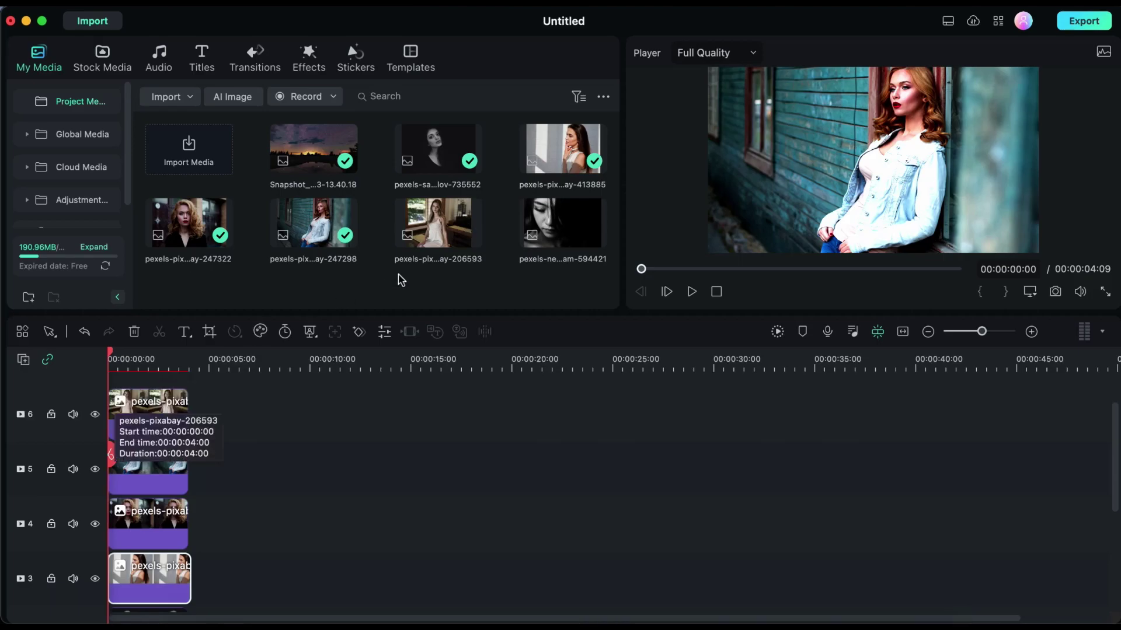
{"action": "left_click_drag", "start_coordinate": [563, 227], "coordinate": [115, 429]}
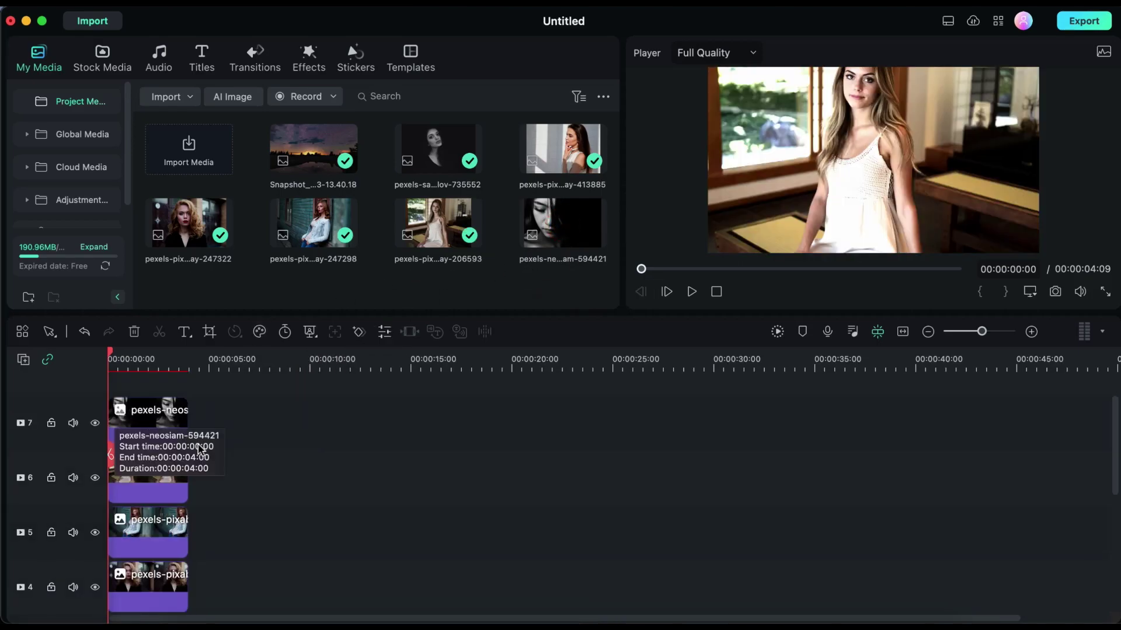
Copy the effects of the portrait on track 2 and paste them onto the photos on tracks 3 to 7.
{"action": "scroll", "coordinate": [244, 494], "scroll_direction": "down", "scroll_amount": 5}
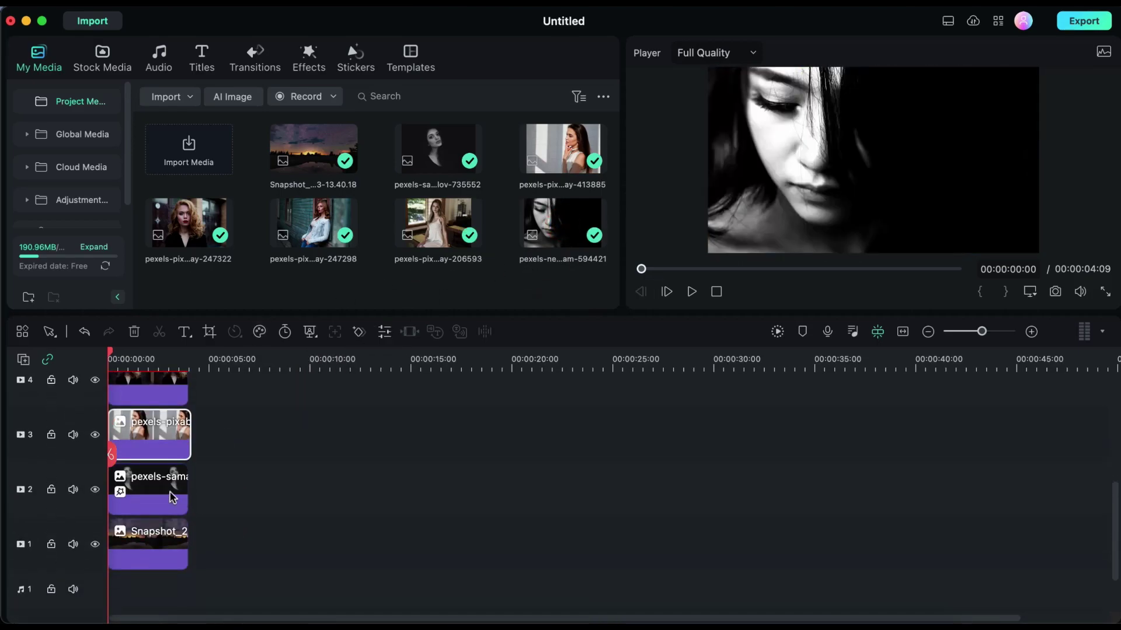
{"action": "left_click", "coordinate": [172, 498]}
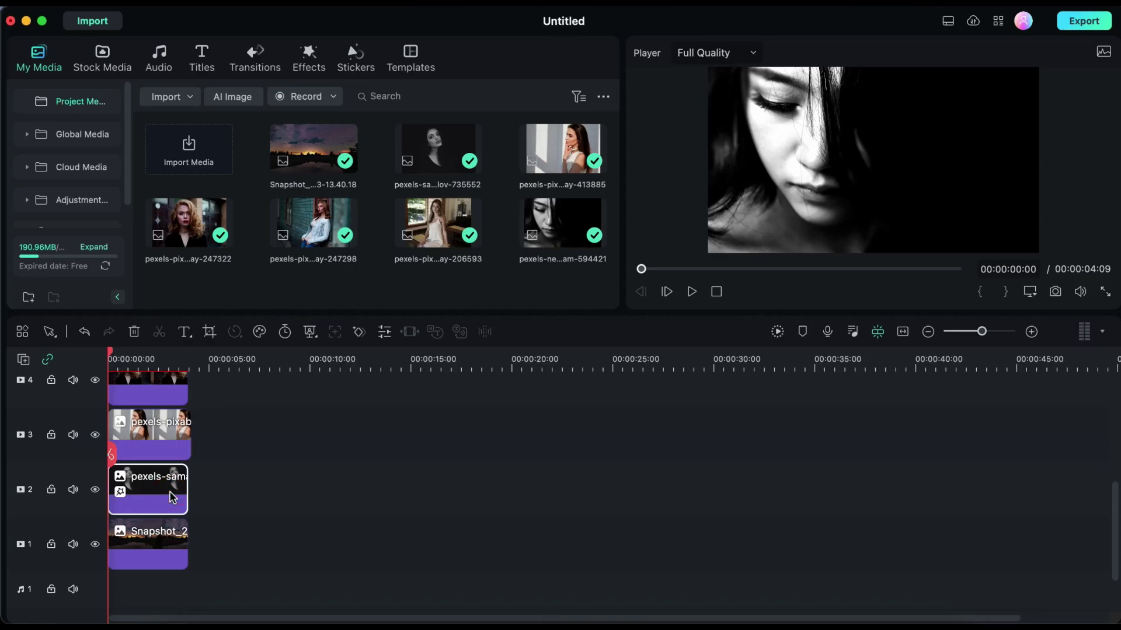
{"action": "right_click", "coordinate": [172, 498]}
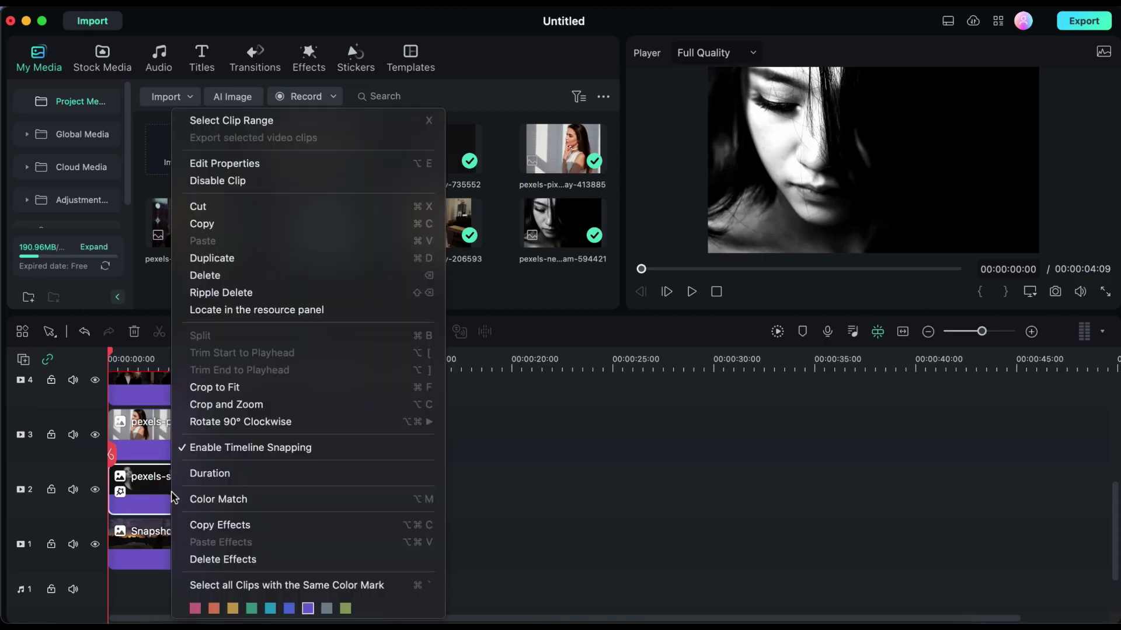
{"action": "left_click", "coordinate": [240, 523]}
{"action": "scroll", "coordinate": [236, 502], "scroll_direction": "up", "scroll_amount": 3}
{"action": "left_click_drag", "start_coordinate": [226, 514], "coordinate": [166, 388]}
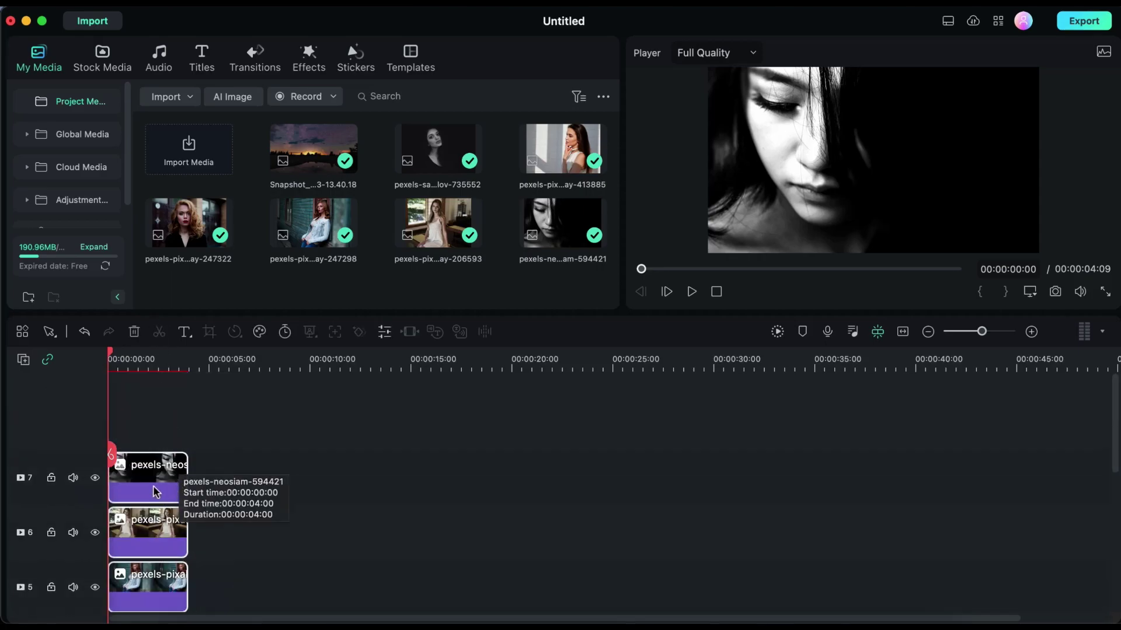
{"action": "right_click", "coordinate": [156, 488]}
{"action": "left_click", "coordinate": [220, 541]}
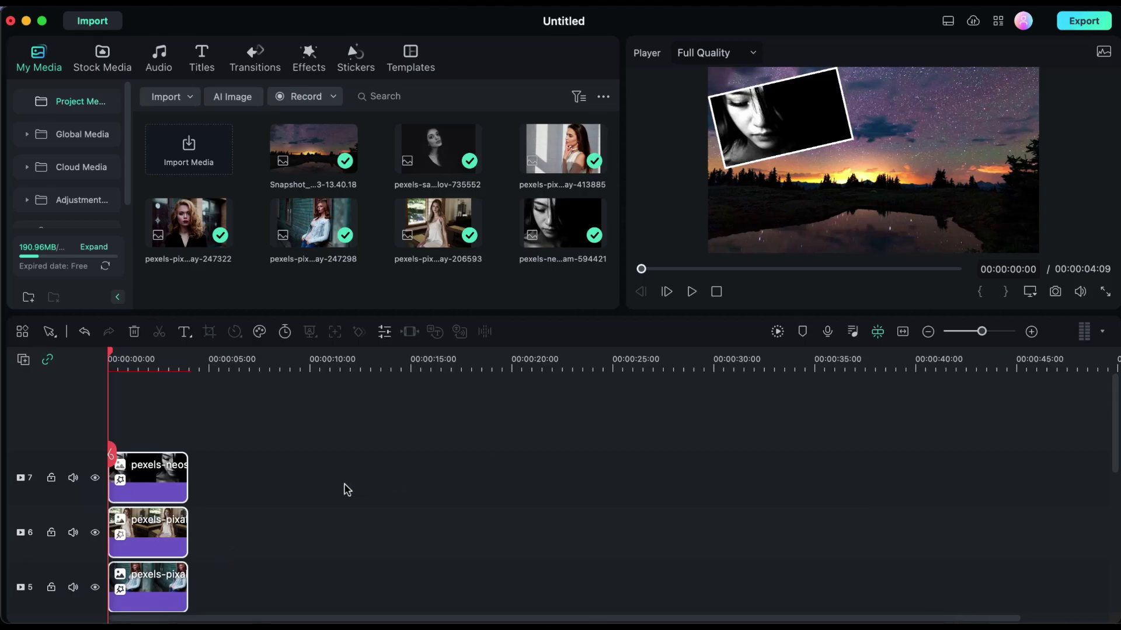
Place the dark close-up portrait 594421 in the upper-right corner of the frame and tilt it clockwise.
{"action": "left_click_drag", "start_coordinate": [795, 120], "coordinate": [983, 128]}
{"action": "left_click_drag", "start_coordinate": [934, 78], "coordinate": [964, 98]}
{"action": "left_click_drag", "start_coordinate": [963, 153], "coordinate": [987, 126]}
Place photo 206593 tilted clockwise in the frame's lower-left corner and photo 247298 level at its lower centre.
{"action": "left_click", "coordinate": [809, 114]}
{"action": "left_click_drag", "start_coordinate": [808, 113], "coordinate": [800, 201]}
{"action": "left_click_drag", "start_coordinate": [770, 150], "coordinate": [863, 187]}
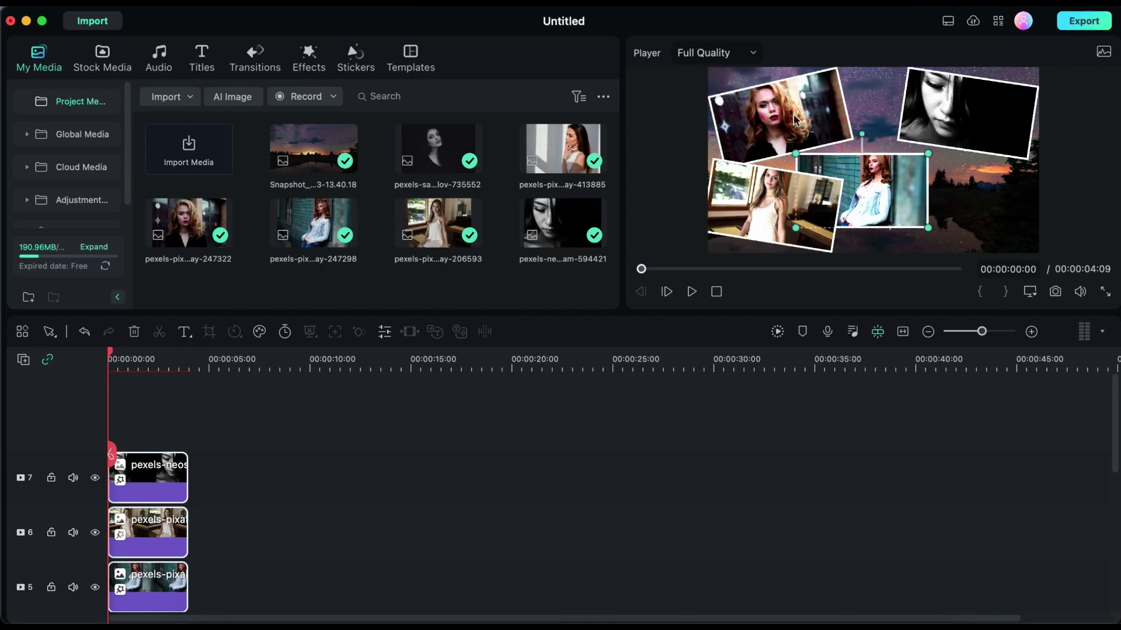
Place photo 247322 tilted clockwise in the frame's lower-right corner and photo 413885 slightly tilted clockwise at its upper centre.
{"action": "left_click_drag", "start_coordinate": [777, 108], "coordinate": [987, 198]}
{"action": "left_click_drag", "start_coordinate": [967, 153], "coordinate": [1045, 208]}
{"action": "left_click_drag", "start_coordinate": [776, 111], "coordinate": [841, 119]}
{"action": "left_click_drag", "start_coordinate": [850, 102], "coordinate": [862, 131]}
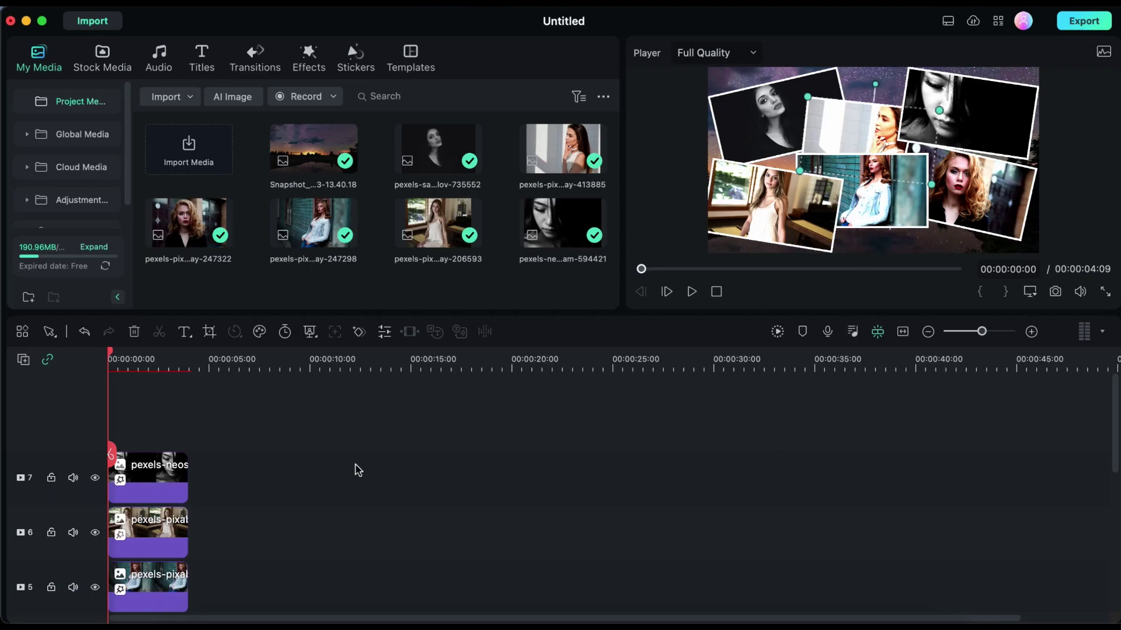
Take a snapshot of the finished photo collage at 00:00:02:10 on the timeline.
{"action": "left_click", "coordinate": [183, 417]}
{"action": "left_click_drag", "start_coordinate": [178, 453], "coordinate": [151, 452]}
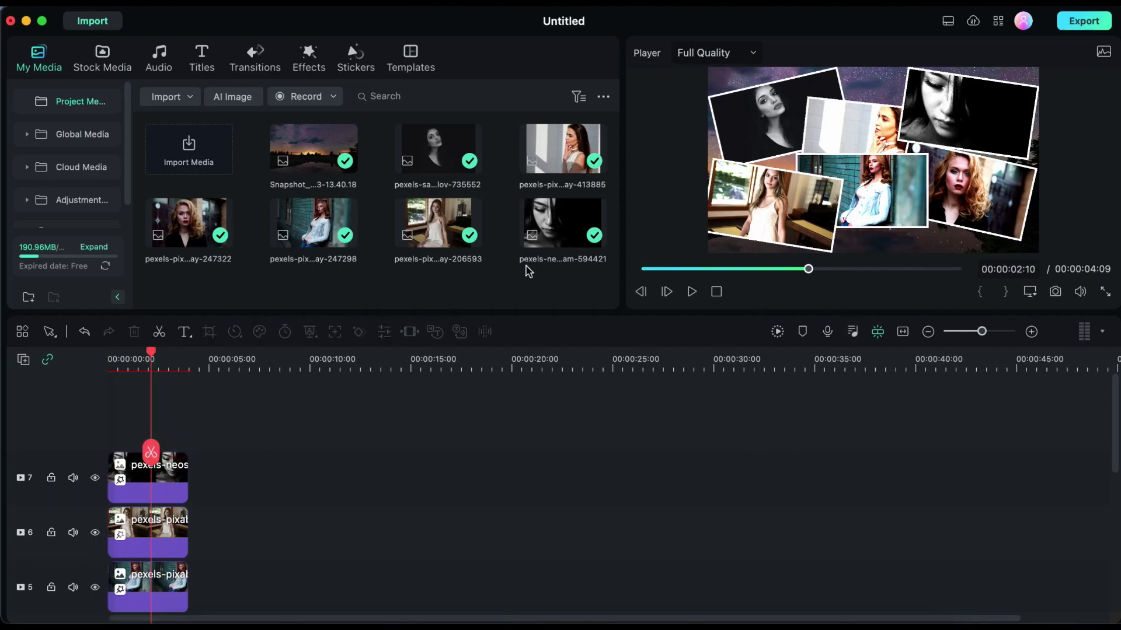
{"action": "left_click", "coordinate": [1056, 292]}
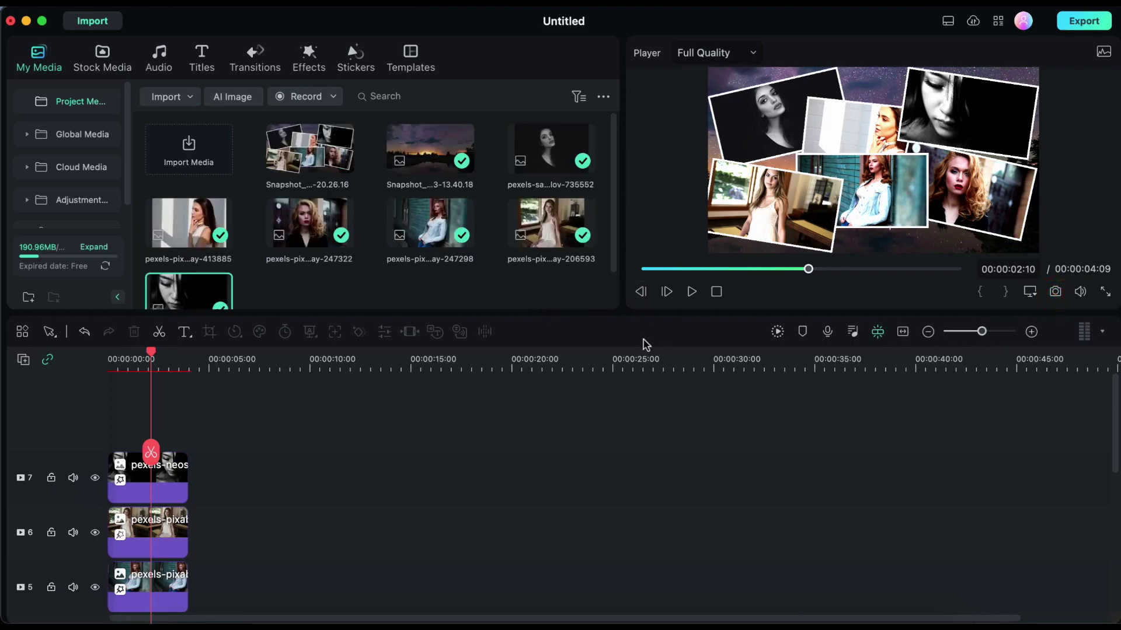
Delete all clips from the timeline and place the new collage snapshot at the start of video track 1.
{"action": "left_click", "coordinate": [165, 421]}
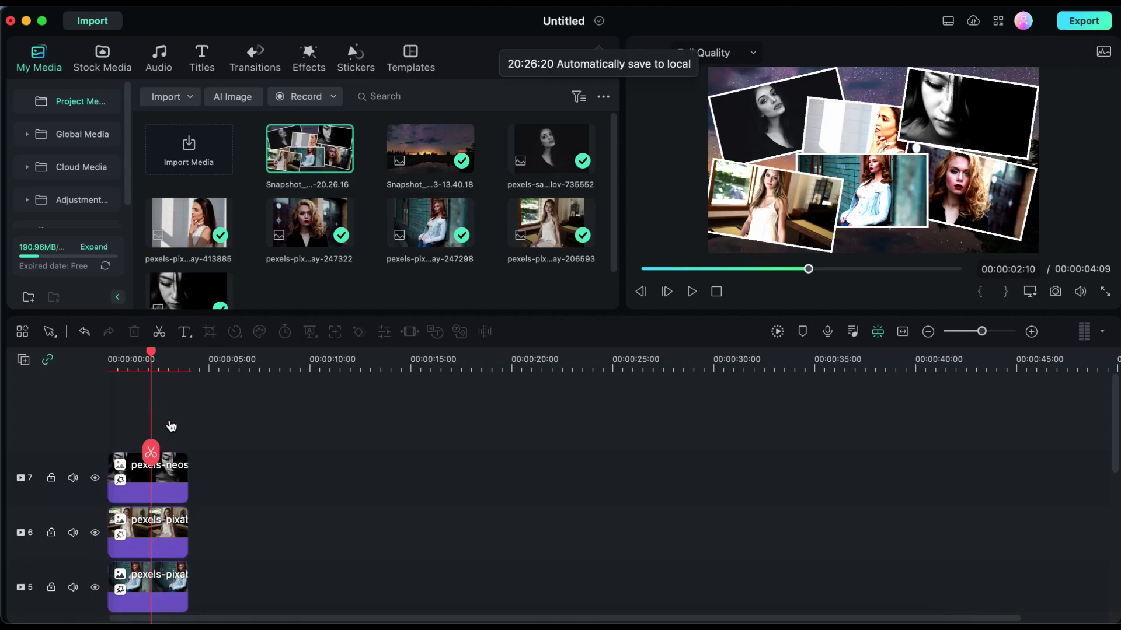
{"action": "left_click_drag", "start_coordinate": [168, 418], "coordinate": [200, 557]}
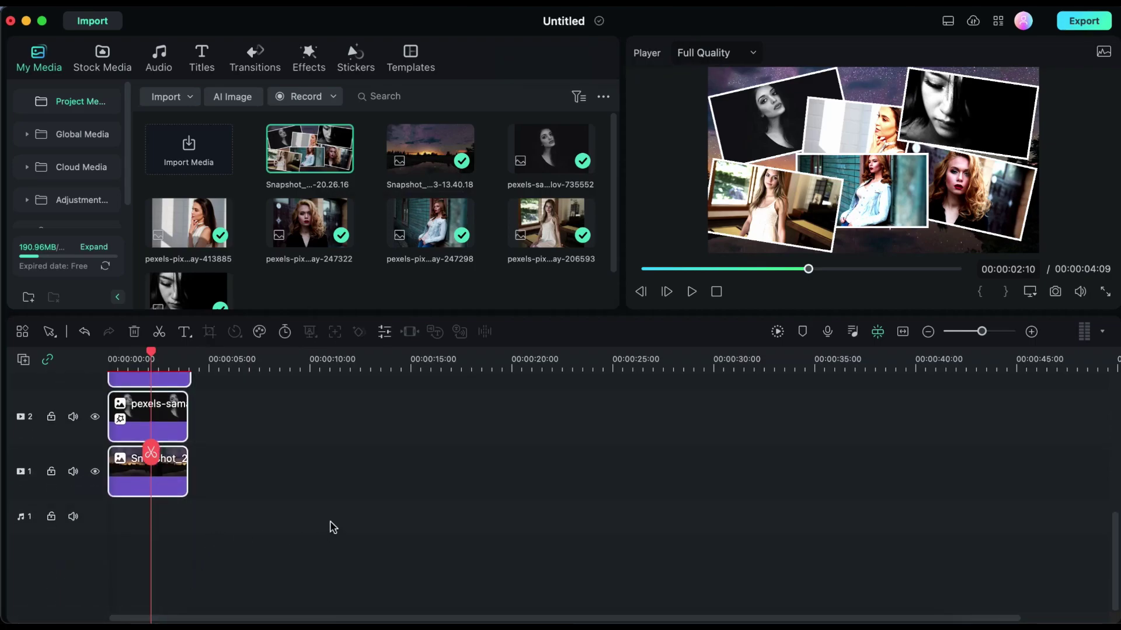
{"action": "key", "text": "Delete"}
{"action": "left_click_drag", "start_coordinate": [291, 153], "coordinate": [140, 473]}
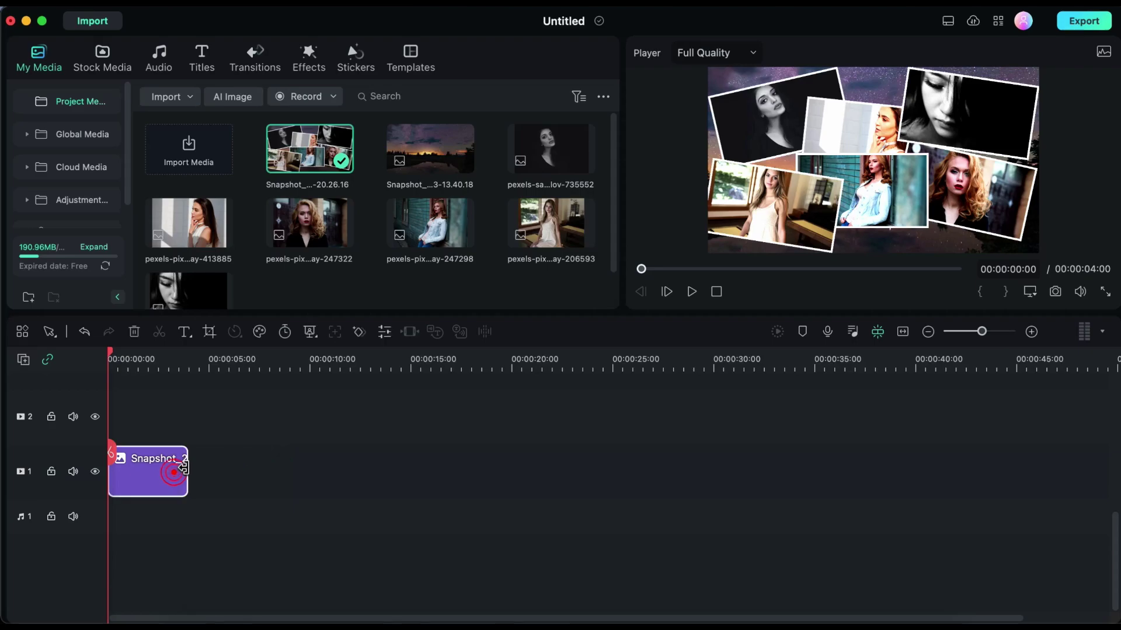
Extend the collage clip to 30 seconds and split it every 5 seconds into six segments.
{"action": "left_click_drag", "start_coordinate": [187, 467], "coordinate": [710, 494]}
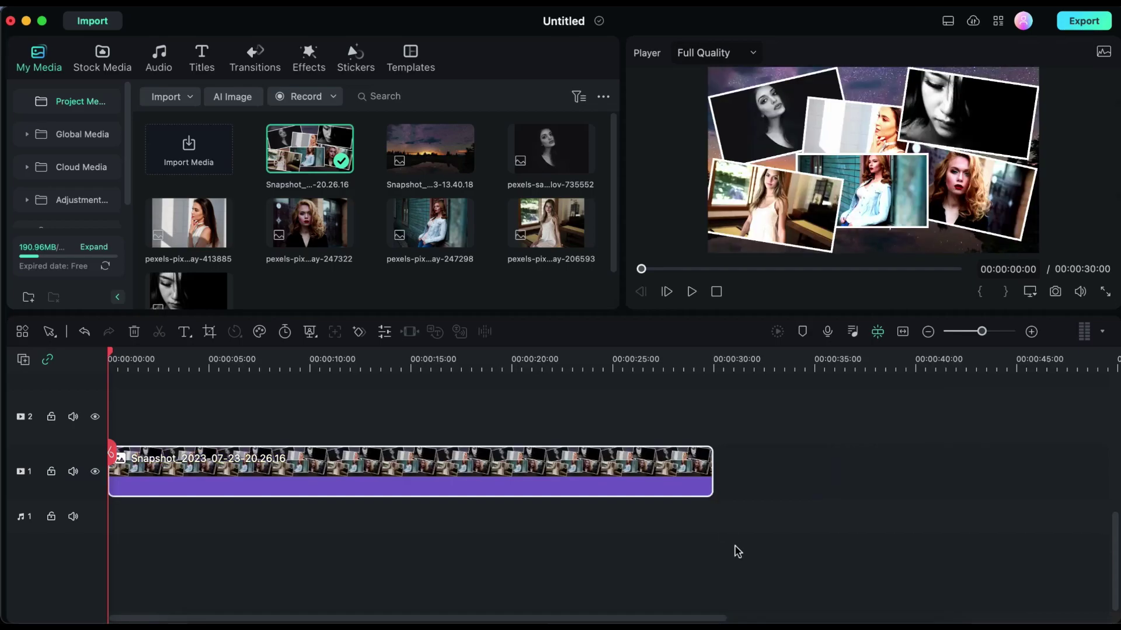
{"action": "left_click_drag", "start_coordinate": [111, 466], "coordinate": [141, 523]}
{"action": "left_click", "coordinate": [209, 479]}
{"action": "left_click", "coordinate": [310, 488]}
{"action": "left_click", "coordinate": [411, 496]}
{"action": "left_click", "coordinate": [511, 507]}
{"action": "left_click", "coordinate": [614, 516]}
Set the first segment's Pan and Zoom start frame to about 625 x 352 over the upper-left black-and-white portrait.
{"action": "left_click", "coordinate": [152, 482]}
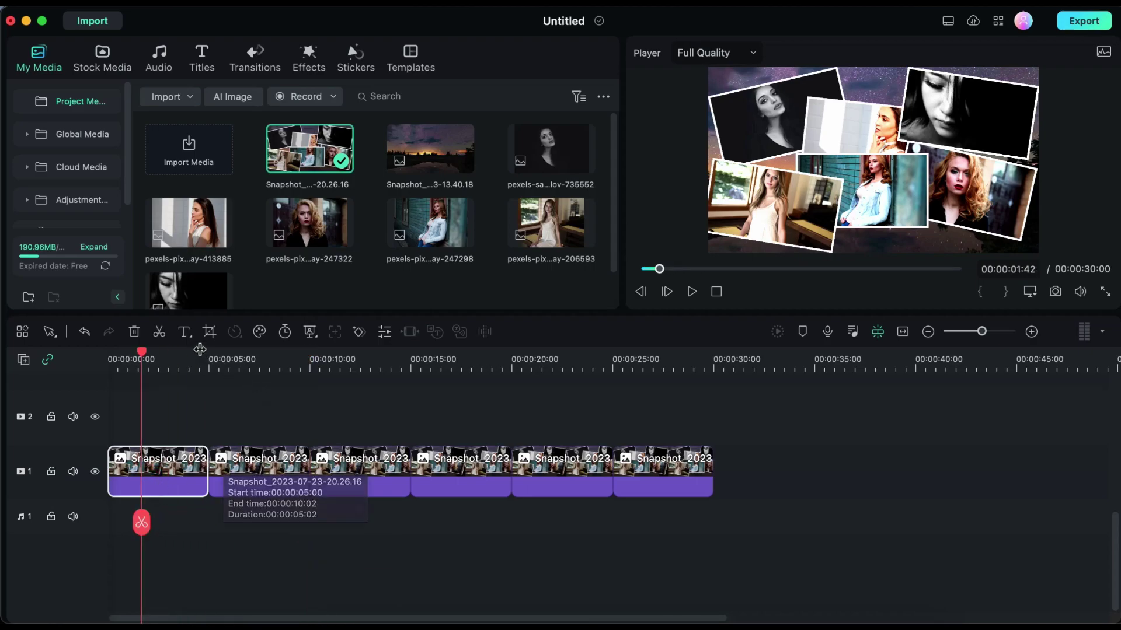
{"action": "left_click", "coordinate": [209, 332]}
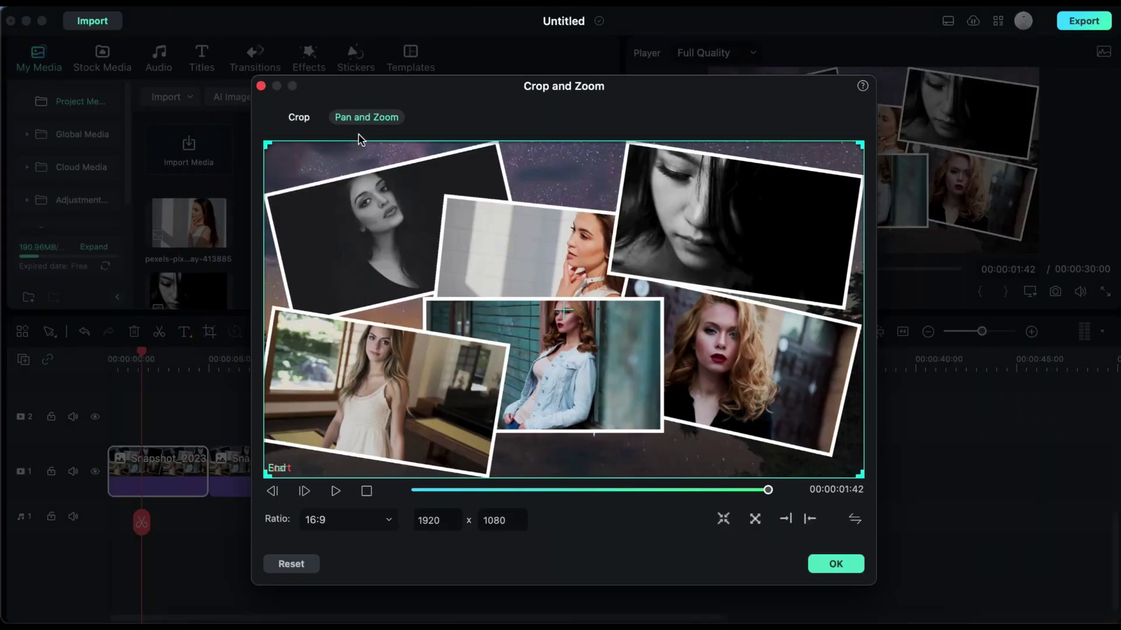
{"action": "left_click", "coordinate": [374, 118]}
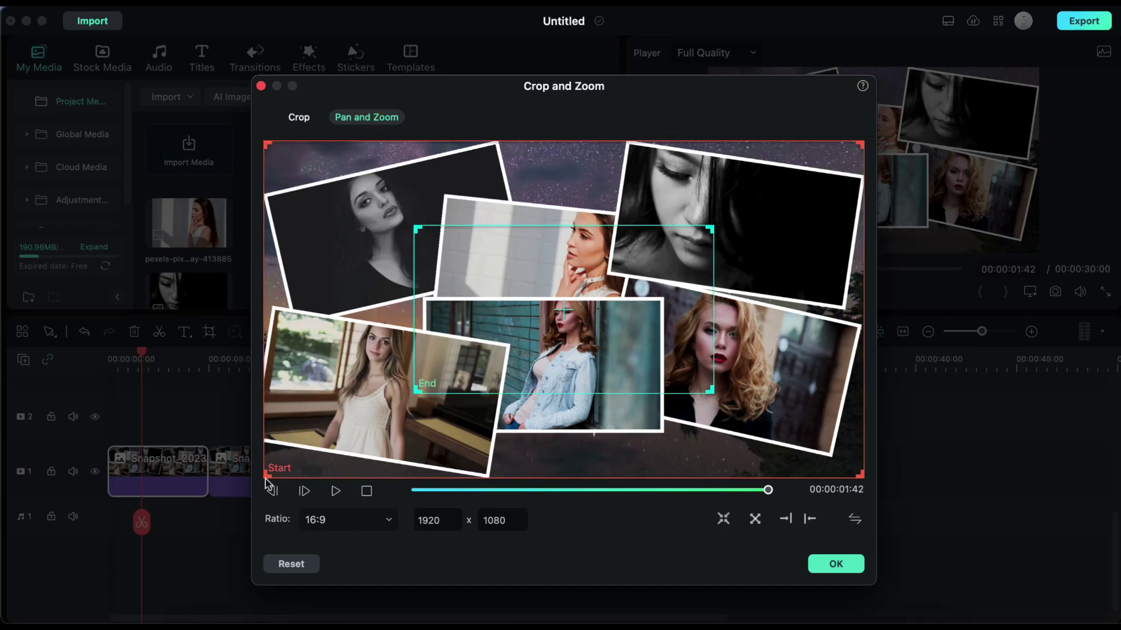
{"action": "left_click_drag", "start_coordinate": [265, 476], "coordinate": [688, 286]}
{"action": "left_click_drag", "start_coordinate": [780, 214], "coordinate": [383, 235]}
{"action": "left_click_drag", "start_coordinate": [466, 167], "coordinate": [442, 206]}
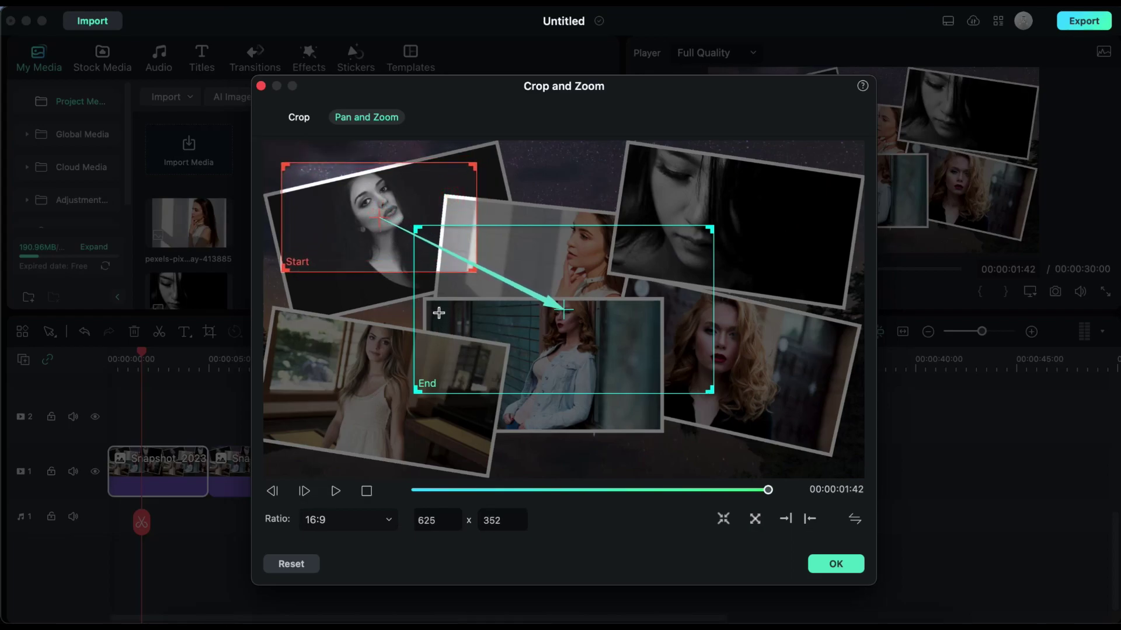
Set the first segment's end frame to about 747 x 420 over the lower-right curly-haired portrait and apply the pan and zoom.
{"action": "left_click_drag", "start_coordinate": [710, 390], "coordinate": [612, 336]}
{"action": "left_click_drag", "start_coordinate": [500, 287], "coordinate": [710, 357]}
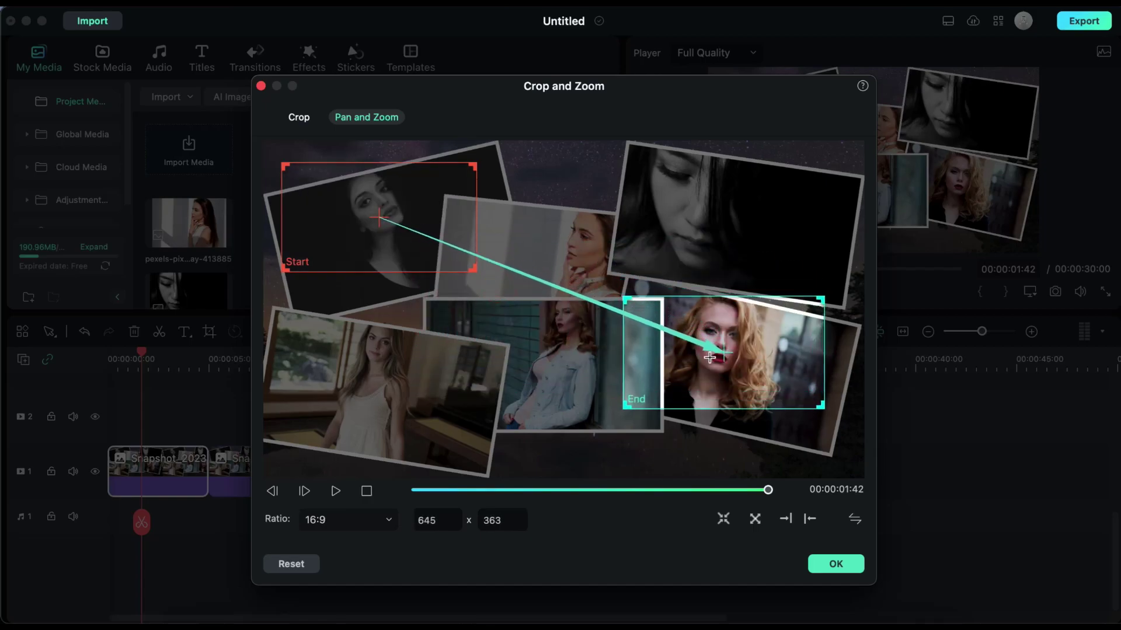
{"action": "left_click_drag", "start_coordinate": [823, 407], "coordinate": [853, 425]}
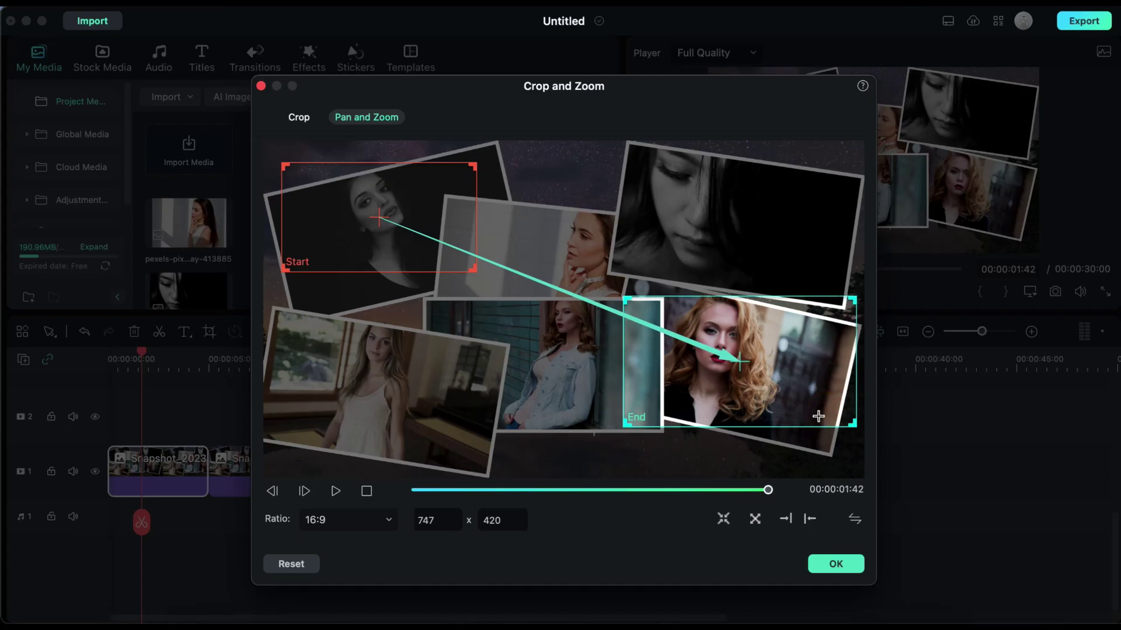
{"action": "left_click", "coordinate": [850, 567]}
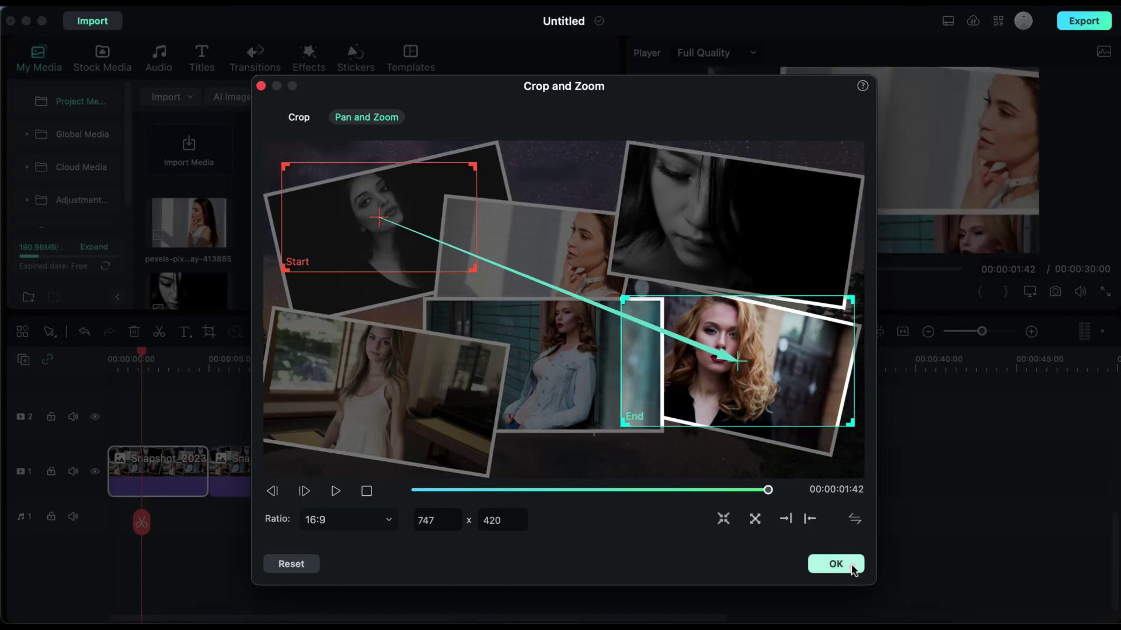
Pan the second segment from about 764 x 430 over the lower-right curly-haired portrait to about 718 x 404 over the upper-right black-and-white close-up.
{"action": "left_click", "coordinate": [257, 484]}
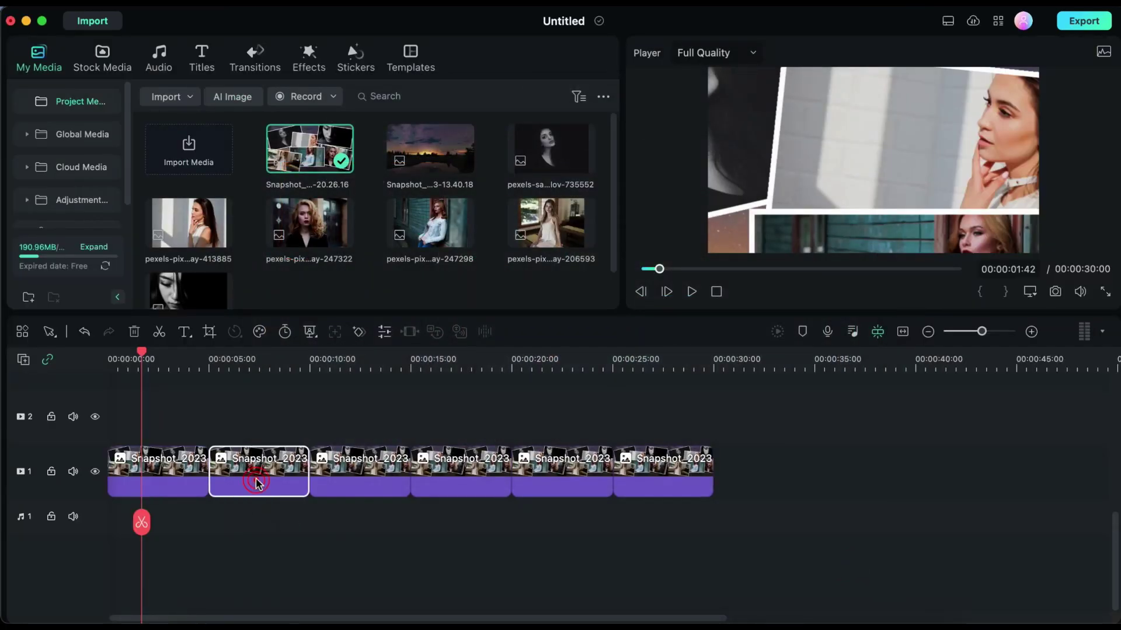
{"action": "left_click", "coordinate": [208, 331]}
{"action": "left_click", "coordinate": [358, 117]}
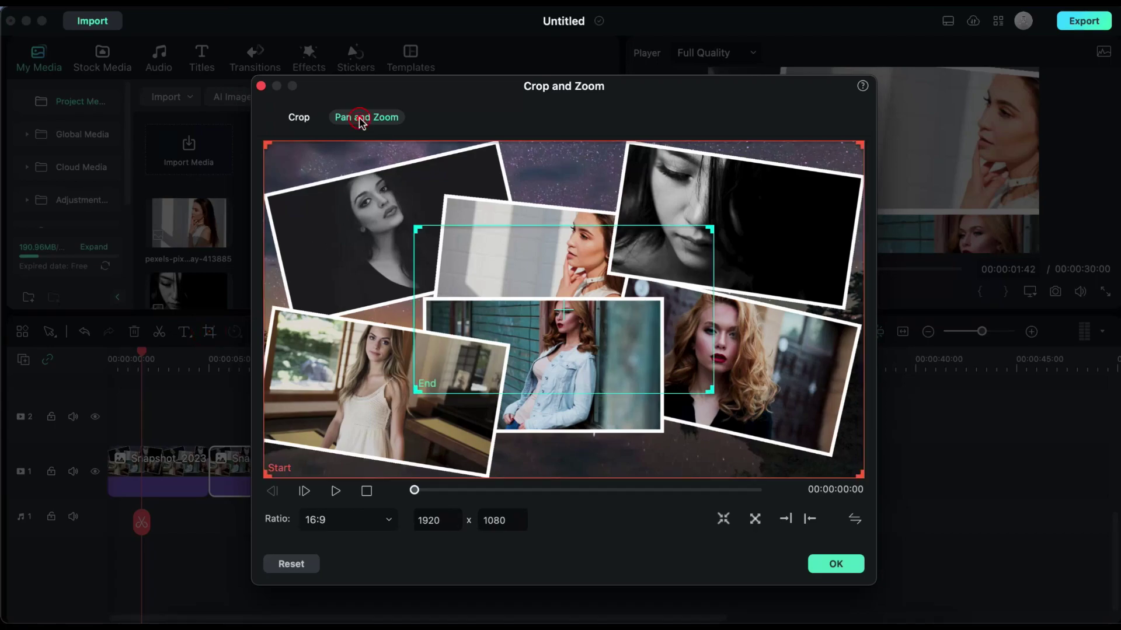
{"action": "left_click_drag", "start_coordinate": [266, 476], "coordinate": [625, 275]}
{"action": "left_click_drag", "start_coordinate": [754, 216], "coordinate": [792, 363]}
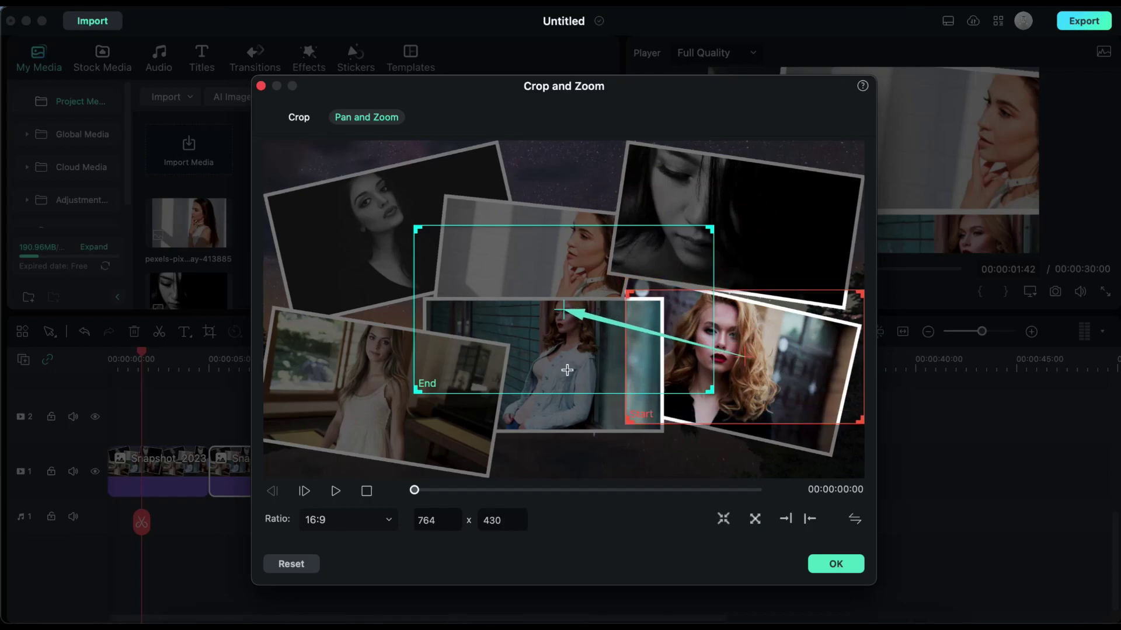
{"action": "left_click_drag", "start_coordinate": [711, 392], "coordinate": [606, 335]}
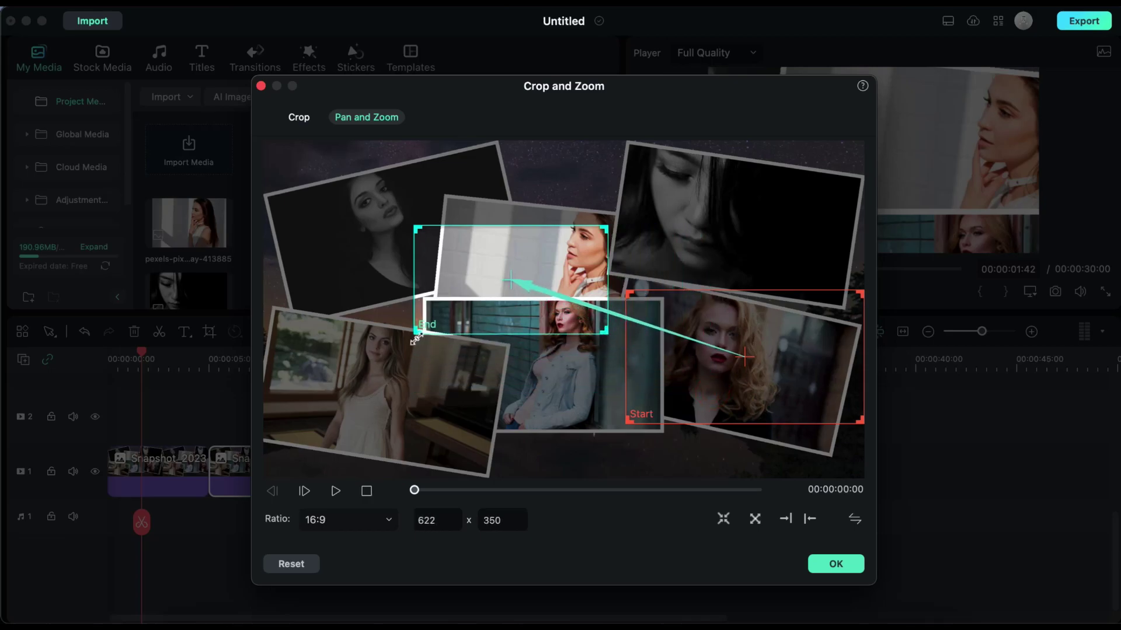
{"action": "left_click_drag", "start_coordinate": [407, 337], "coordinate": [383, 353]}
{"action": "left_click_drag", "start_coordinate": [459, 317], "coordinate": [690, 231]}
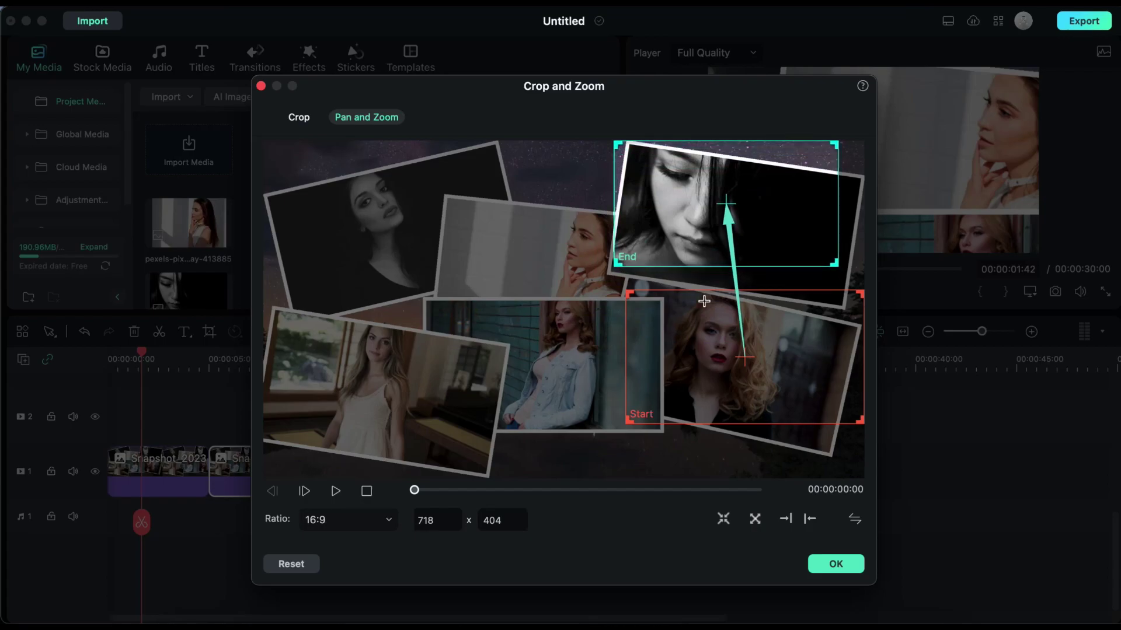
{"action": "left_click", "coordinate": [836, 565]}
Pan and zoom the third segment from the upper-right black-and-white close-up to an end frame of about 654 x 368 over the denim-jacket photo.
{"action": "left_click", "coordinate": [358, 477]}
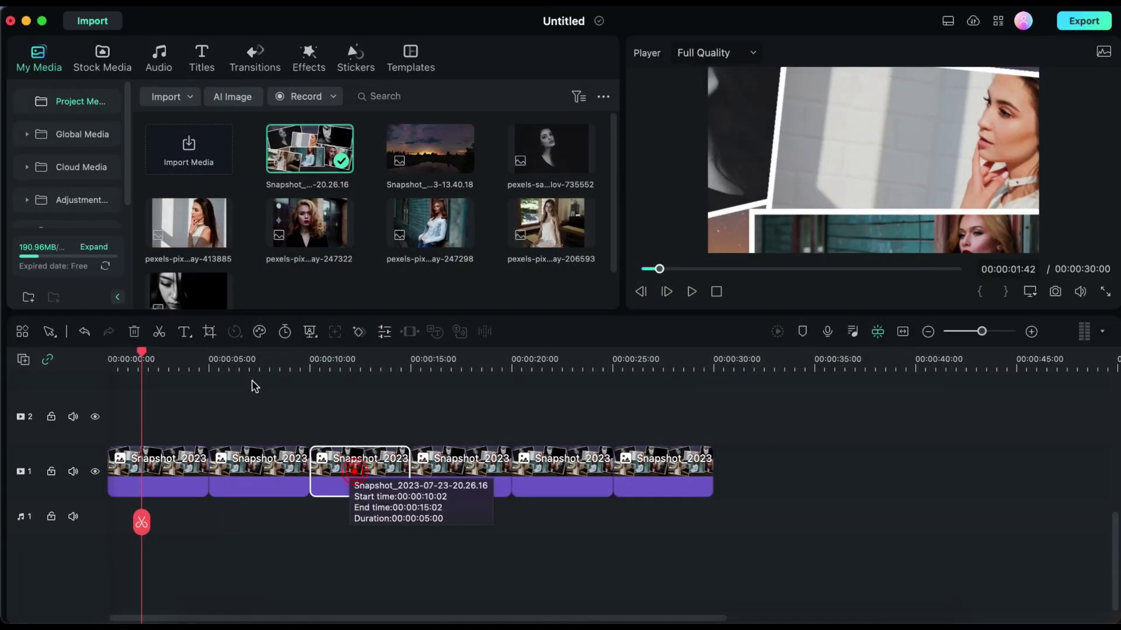
{"action": "left_click", "coordinate": [213, 332]}
{"action": "left_click", "coordinate": [381, 119]}
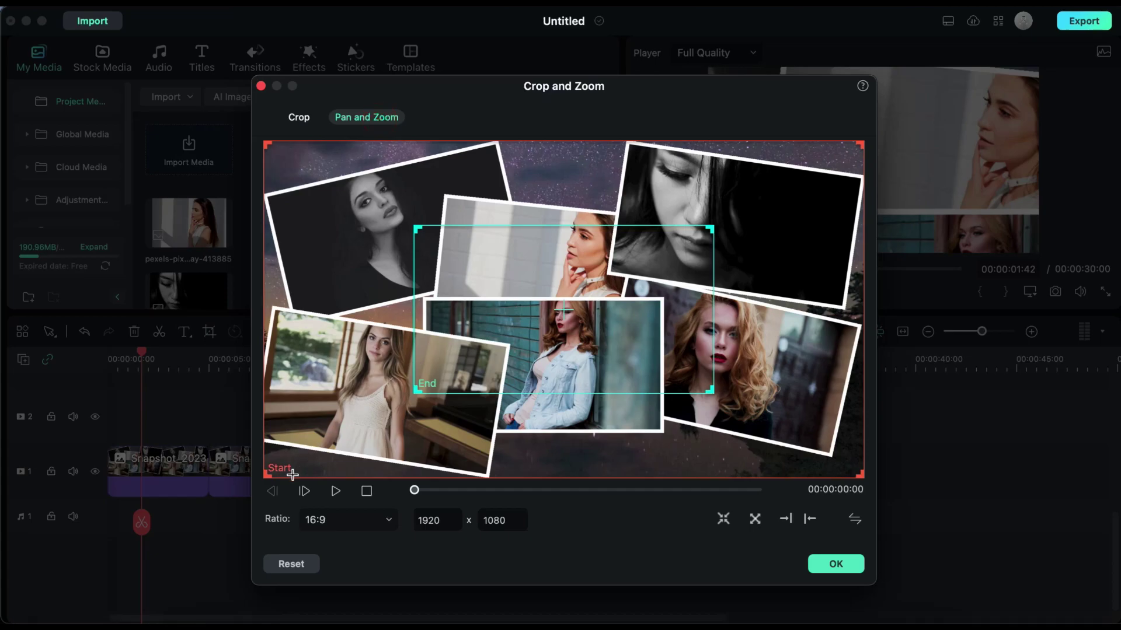
{"action": "left_click_drag", "start_coordinate": [270, 474], "coordinate": [618, 275]}
{"action": "left_click", "coordinate": [855, 212]}
{"action": "left_click_drag", "start_coordinate": [417, 397], "coordinate": [512, 336]}
{"action": "left_click_drag", "start_coordinate": [630, 318], "coordinate": [591, 384]}
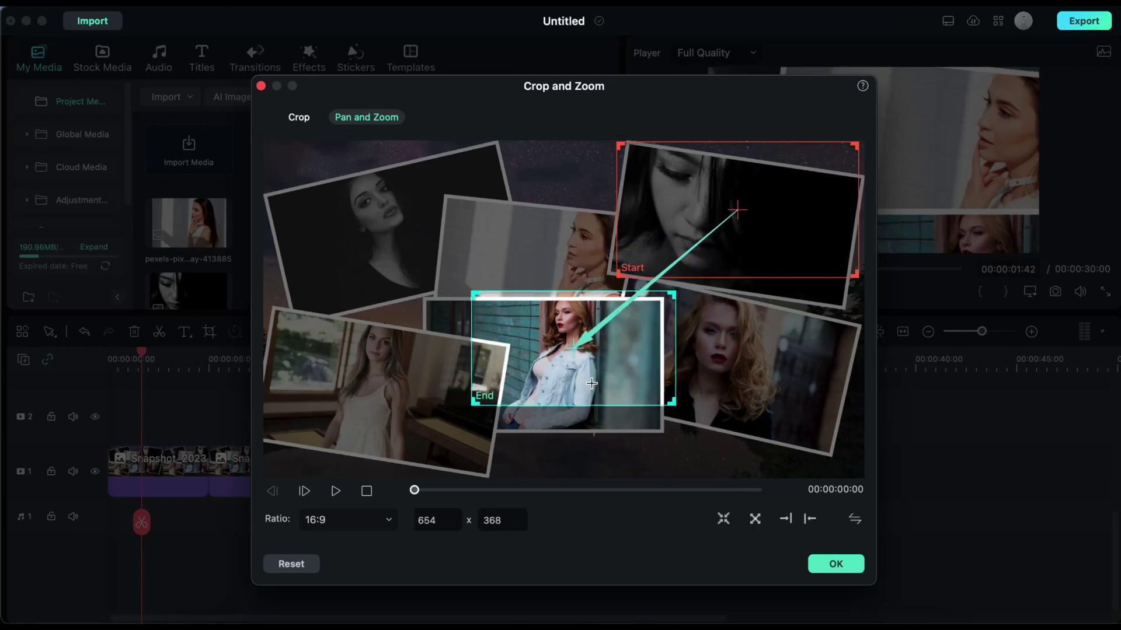
{"action": "left_click", "coordinate": [835, 564]}
Pan the fourth segment from about 648 x 365 over the denim-jacket photo to about 702 x 395 over the lower-left white-dress portrait.
{"action": "left_click", "coordinate": [480, 491]}
{"action": "left_click", "coordinate": [209, 332]}
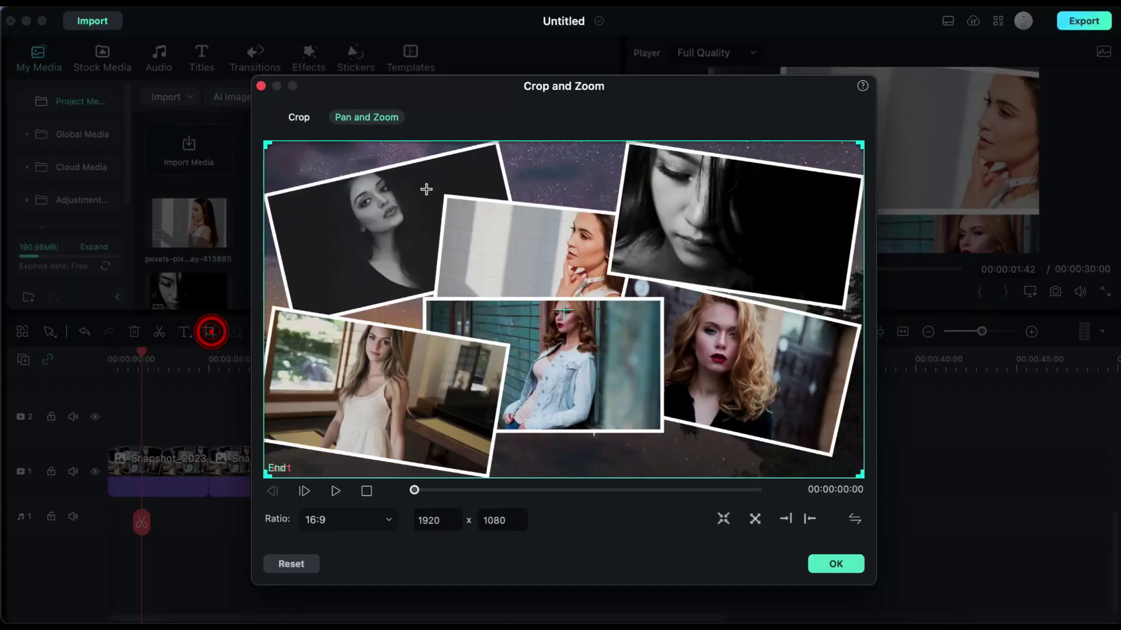
{"action": "left_click", "coordinate": [377, 118]}
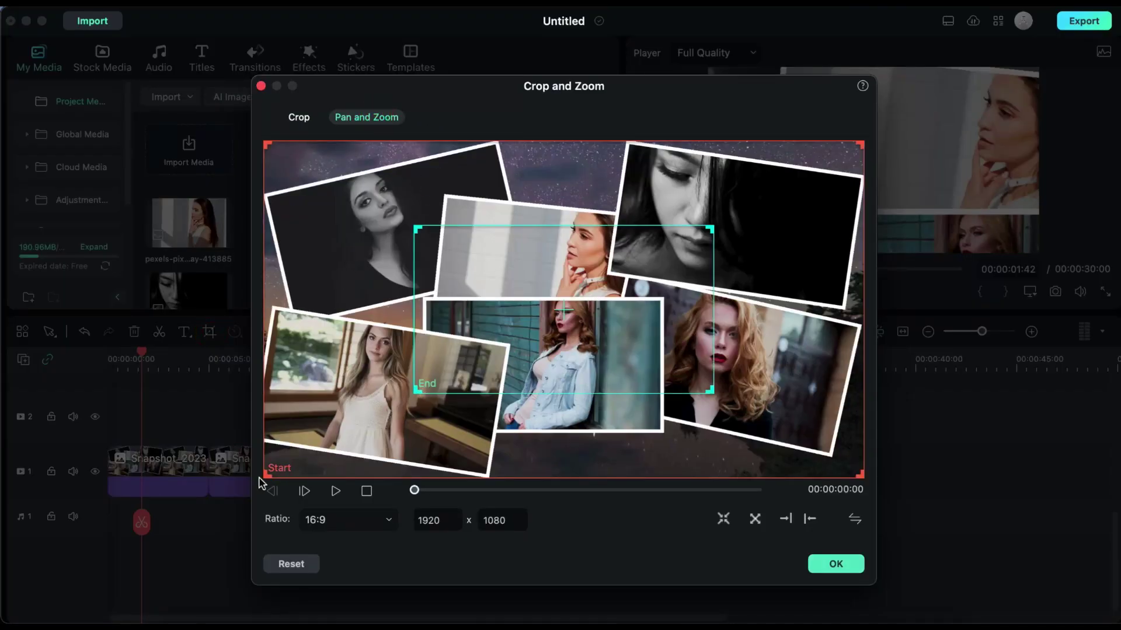
{"action": "left_click_drag", "start_coordinate": [264, 475], "coordinate": [663, 259]}
{"action": "left_click_drag", "start_coordinate": [842, 208], "coordinate": [650, 356]}
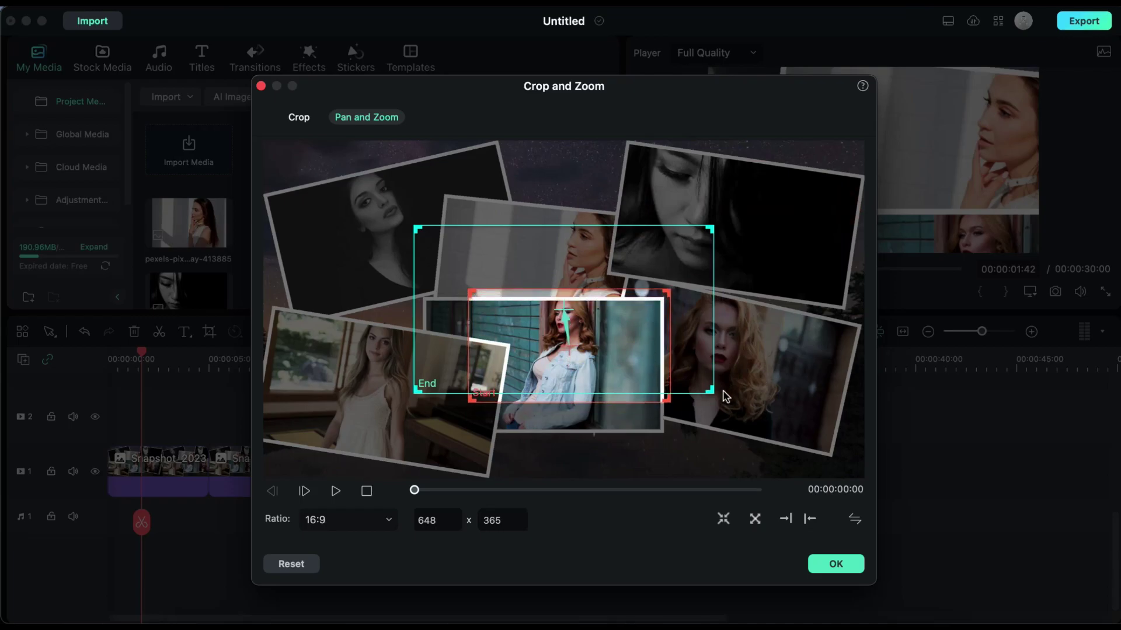
{"action": "left_click_drag", "start_coordinate": [712, 391], "coordinate": [629, 357]}
{"action": "left_click_drag", "start_coordinate": [566, 250], "coordinate": [408, 338]}
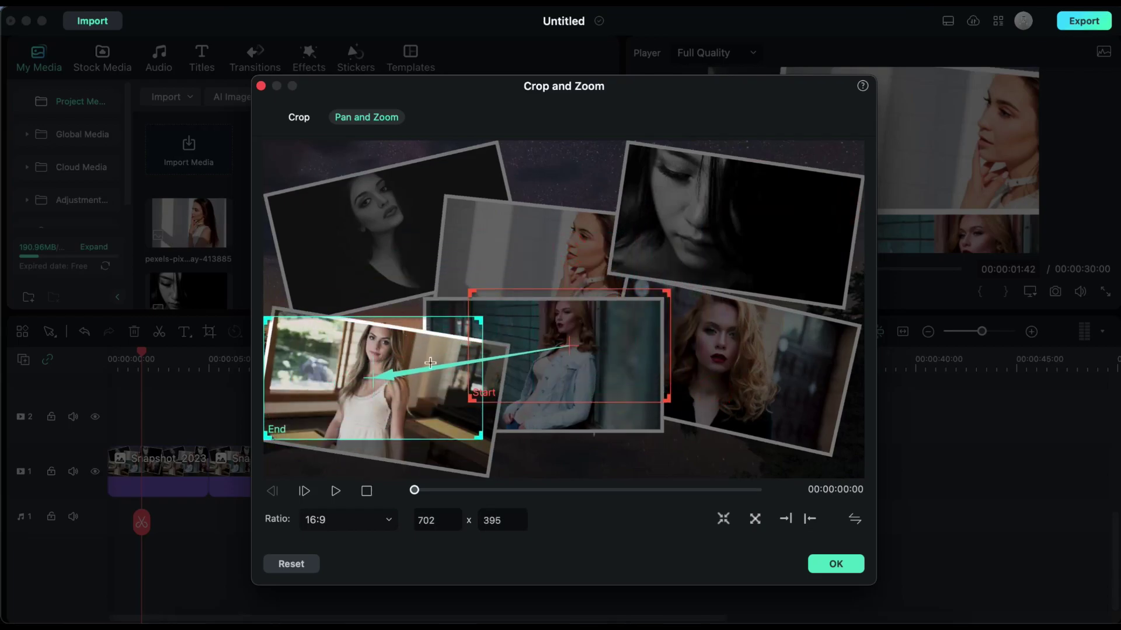
{"action": "left_click", "coordinate": [836, 564]}
Pan the fifth segment from about 786 x 442 over the lower-left white-dress portrait to about 793 x 446 over the upper-middle photo.
{"action": "left_click", "coordinate": [538, 474]}
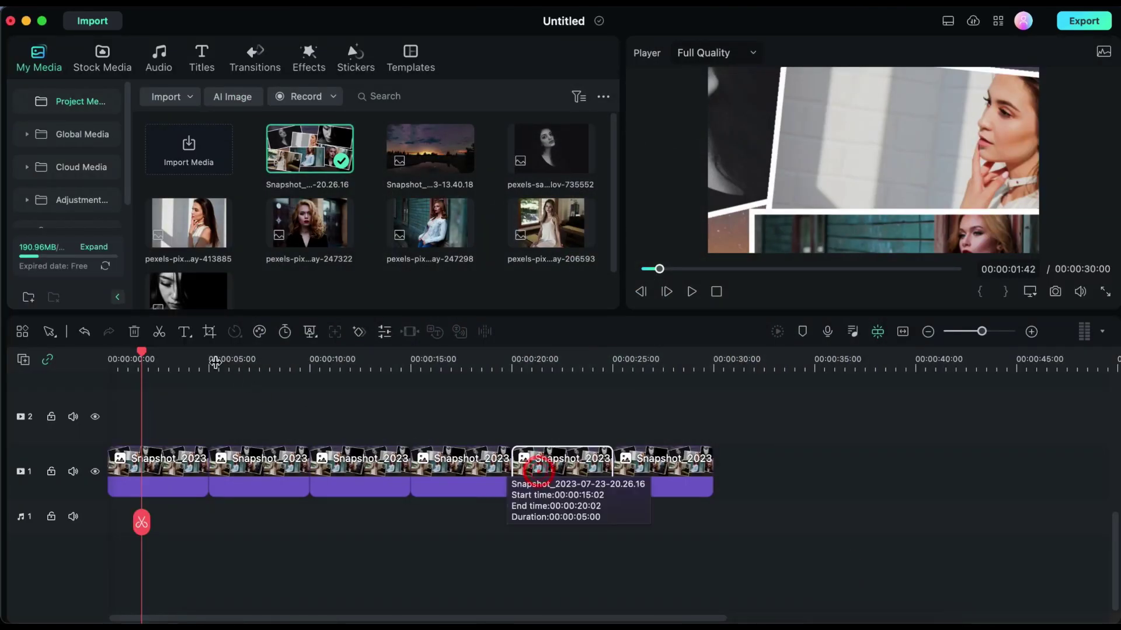
{"action": "left_click", "coordinate": [211, 333]}
{"action": "left_click", "coordinate": [388, 115]}
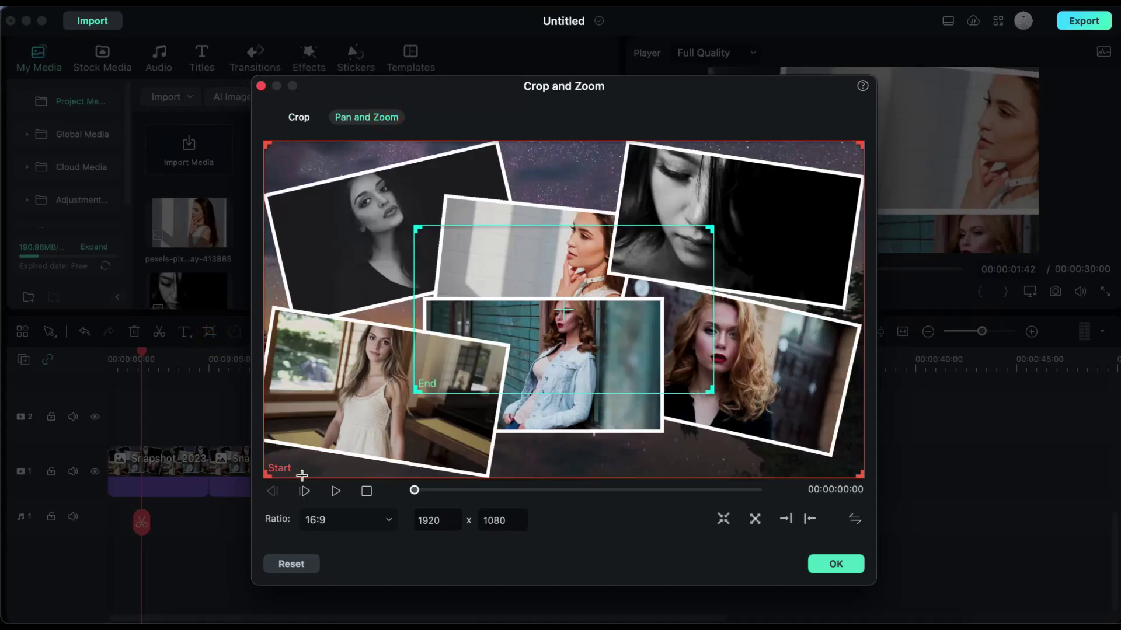
{"action": "left_click_drag", "start_coordinate": [264, 474], "coordinate": [617, 360]}
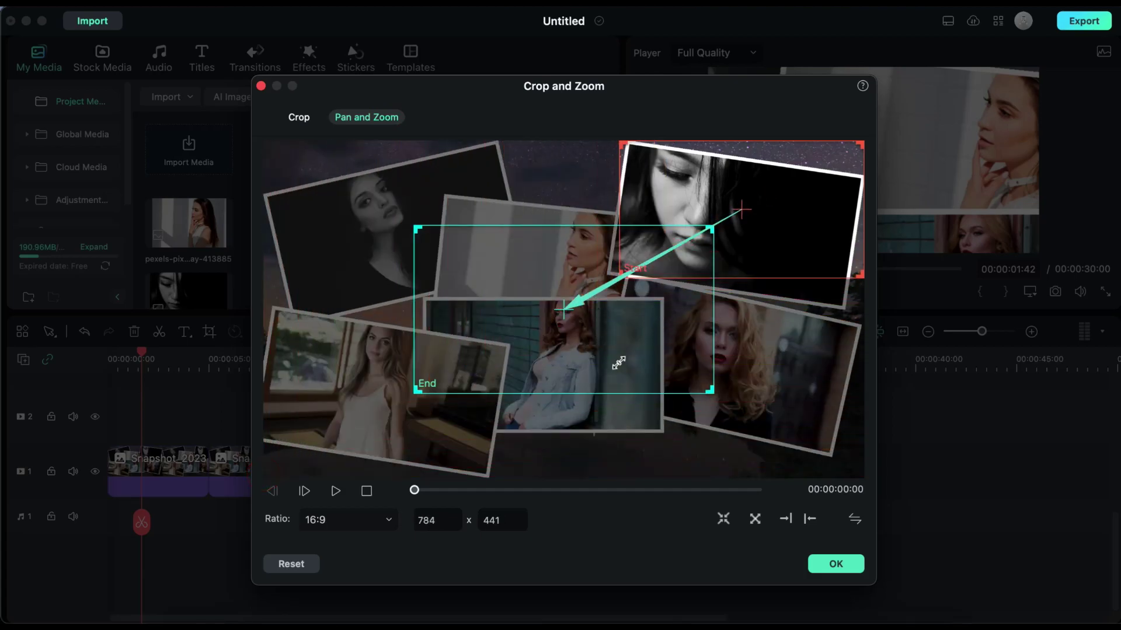
{"action": "left_click_drag", "start_coordinate": [842, 231], "coordinate": [484, 399]}
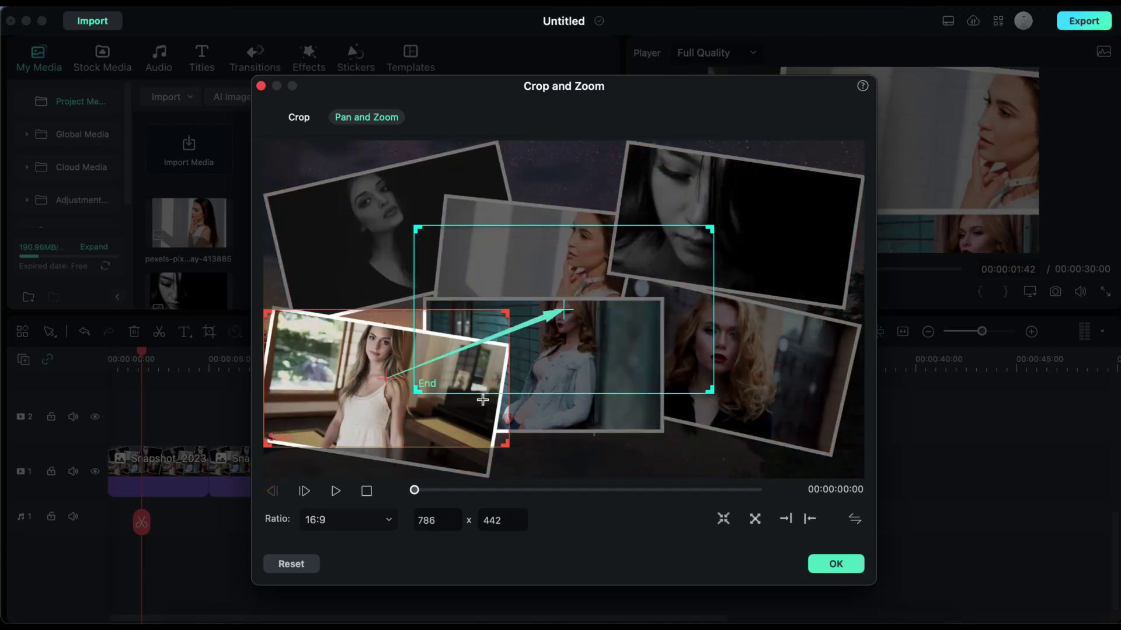
{"action": "left_click_drag", "start_coordinate": [710, 389], "coordinate": [652, 295]}
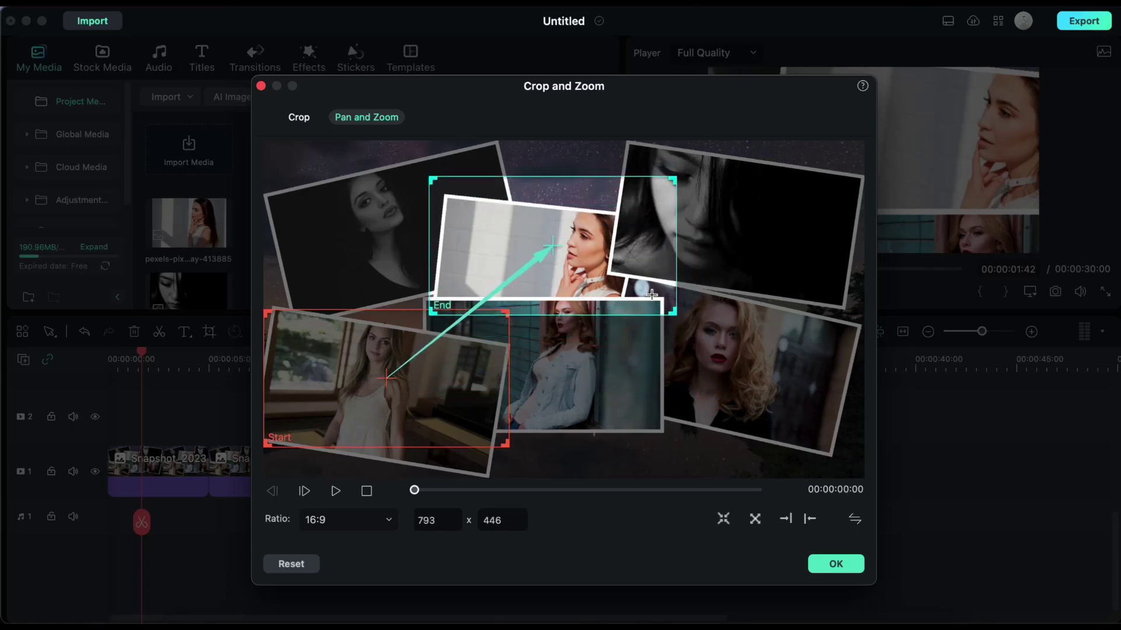
{"action": "left_click", "coordinate": [834, 564]}
Pan the sixth segment from about 744 x 418 over the upper-middle photo to about 849 x 477 over the upper-left black-and-white portrait.
{"action": "left_click", "coordinate": [659, 479]}
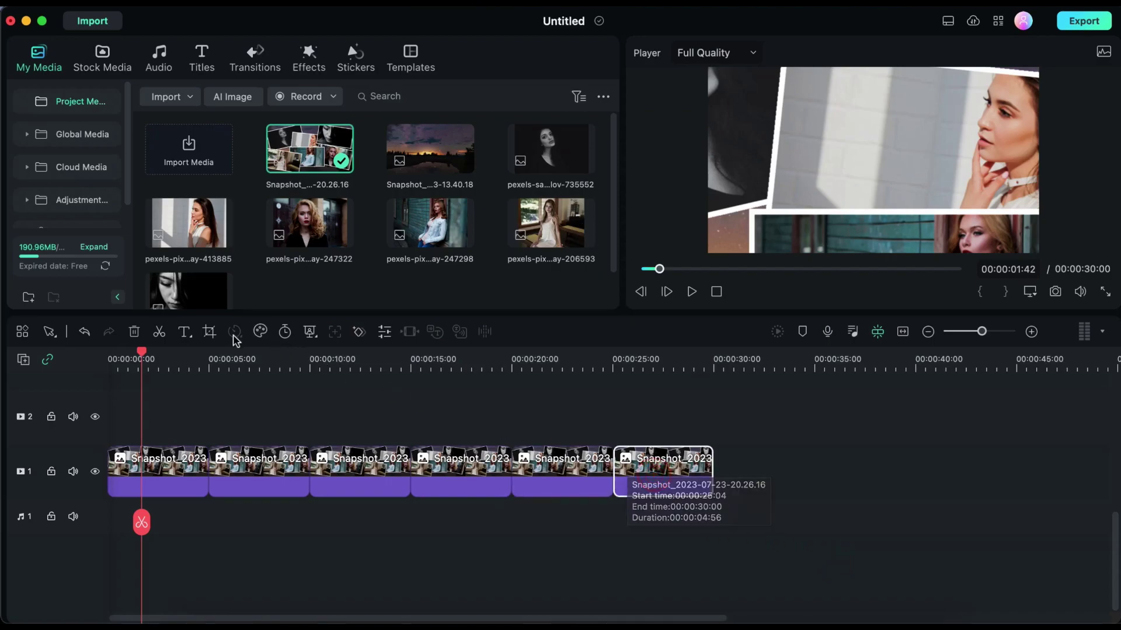
{"action": "left_click", "coordinate": [211, 331]}
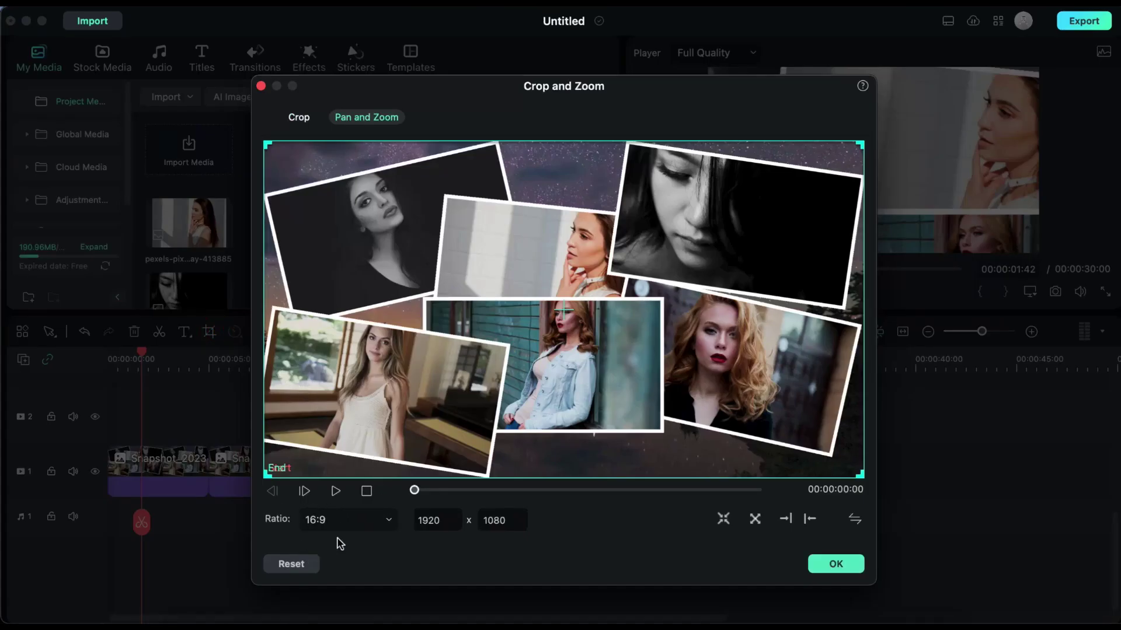
{"action": "left_click", "coordinate": [368, 117]}
{"action": "left_click_drag", "start_coordinate": [267, 474], "coordinate": [602, 310]}
{"action": "left_click_drag", "start_coordinate": [820, 249], "coordinate": [662, 282]}
{"action": "left_click_drag", "start_coordinate": [444, 334], "coordinate": [473, 307]}
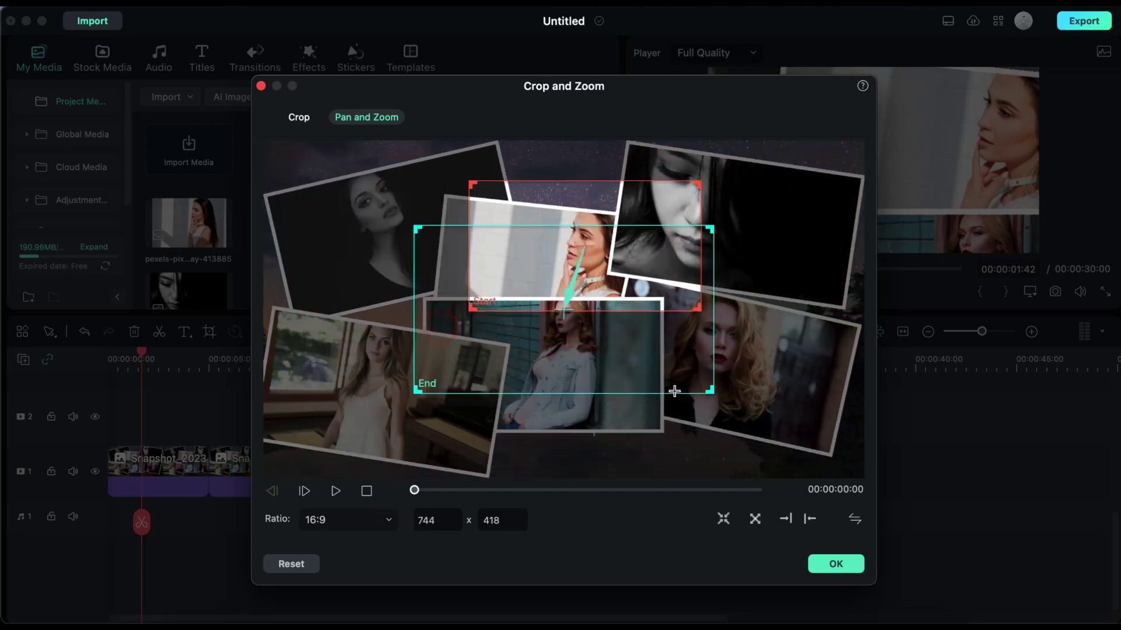
{"action": "left_click_drag", "start_coordinate": [712, 395], "coordinate": [505, 289]}
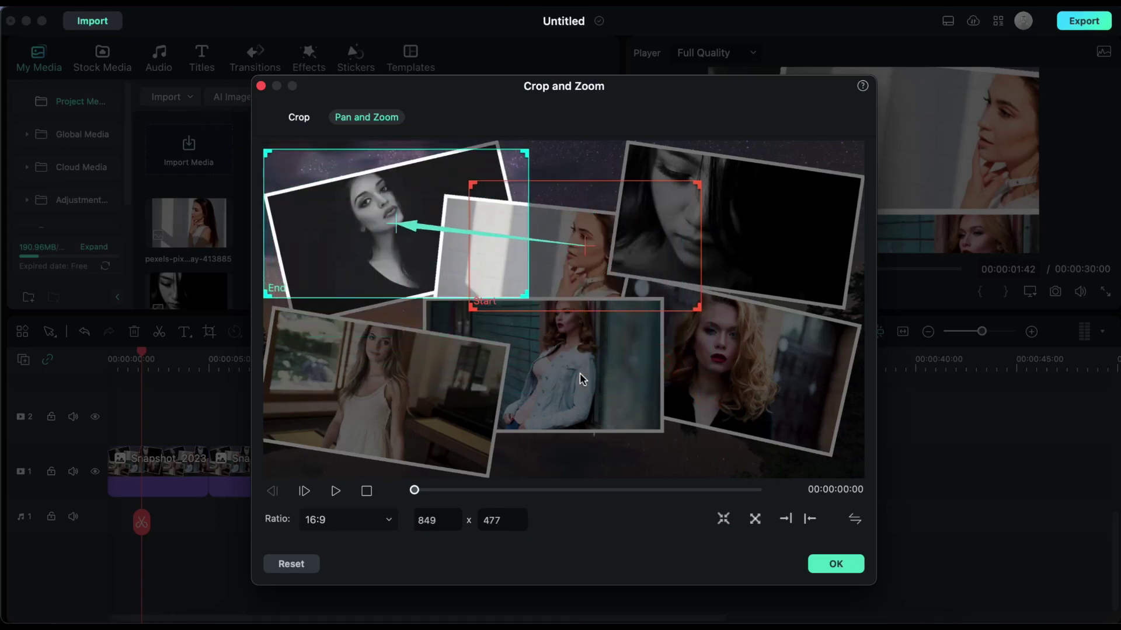
{"action": "left_click", "coordinate": [836, 564]}
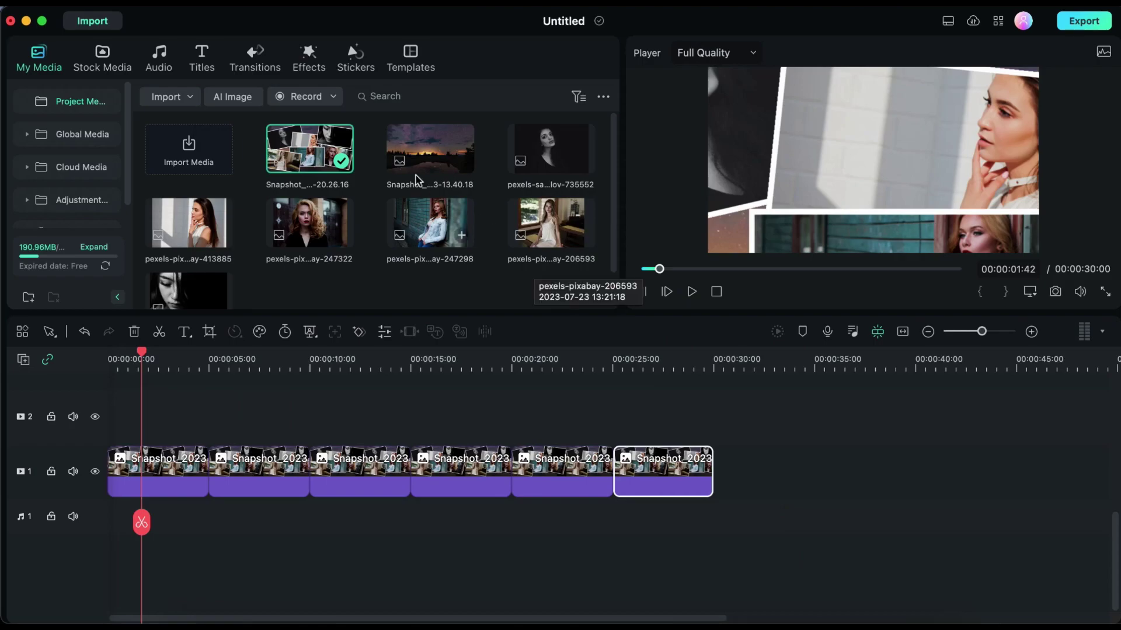
Add the Warp Zoom 3 transition at each of the five cuts between the collage segments.
{"action": "left_click", "coordinate": [263, 65]}
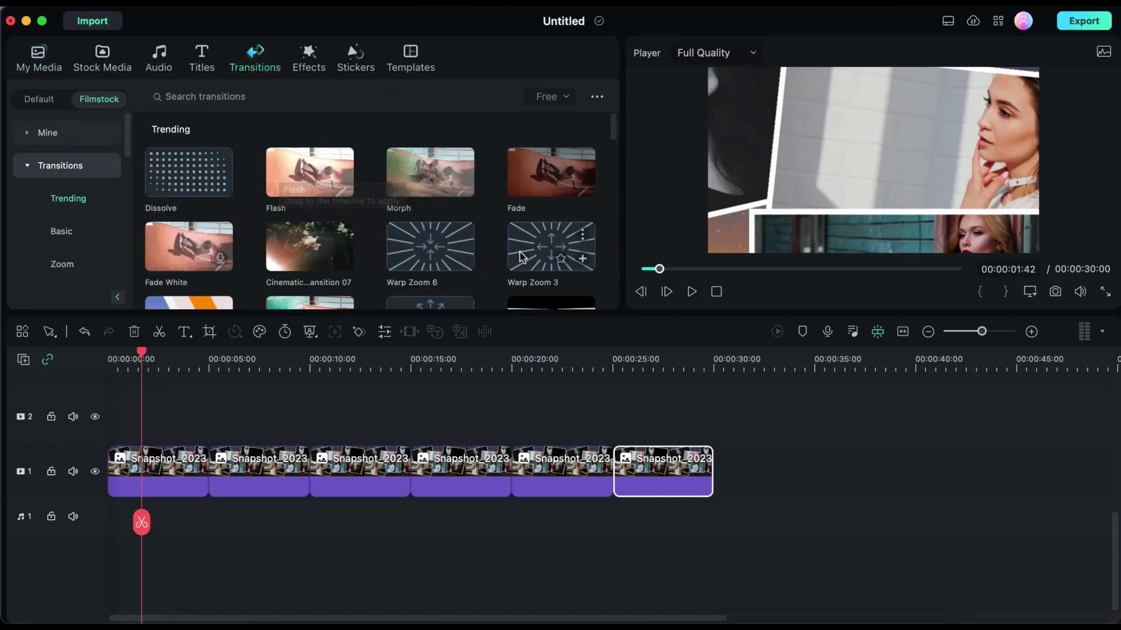
{"action": "mouse_move", "coordinate": [551, 246]}
{"action": "left_mouse_down"}
{"action": "mouse_move", "coordinate": [431, 348]}
{"action": "mouse_move", "coordinate": [207, 470]}
{"action": "left_mouse_up"}
{"action": "left_click_drag", "start_coordinate": [310, 467], "coordinate": [309, 469]}
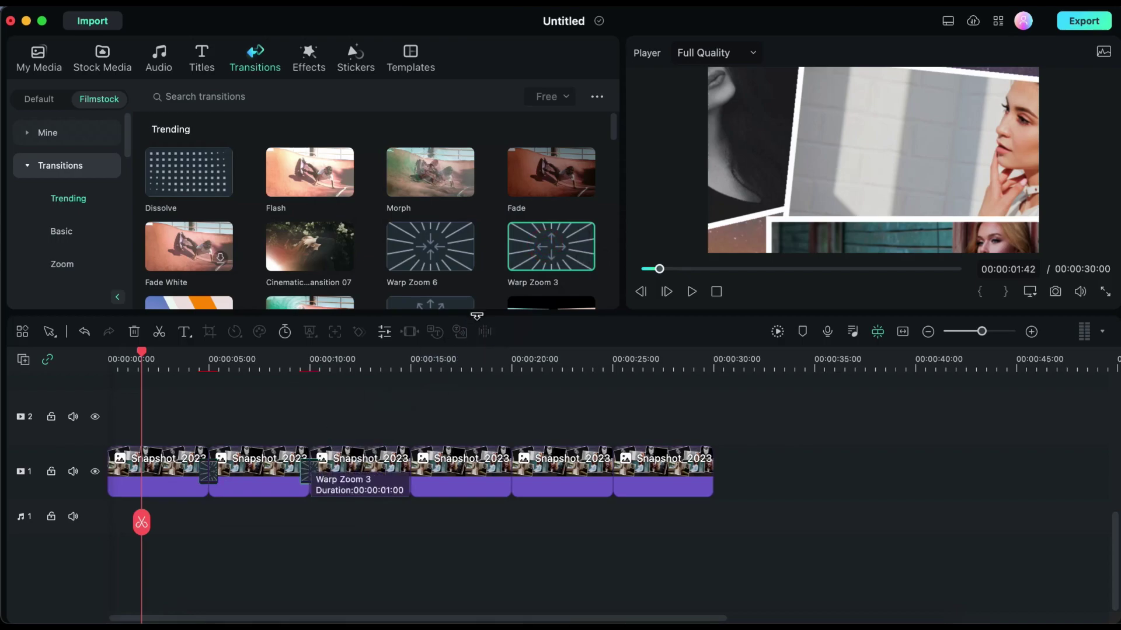
{"action": "left_click_drag", "start_coordinate": [551, 248], "coordinate": [512, 464]}
{"action": "mouse_move", "coordinate": [554, 258]}
{"action": "left_mouse_down"}
{"action": "mouse_move", "coordinate": [572, 413]}
{"action": "mouse_move", "coordinate": [605, 488]}
{"action": "left_mouse_up"}
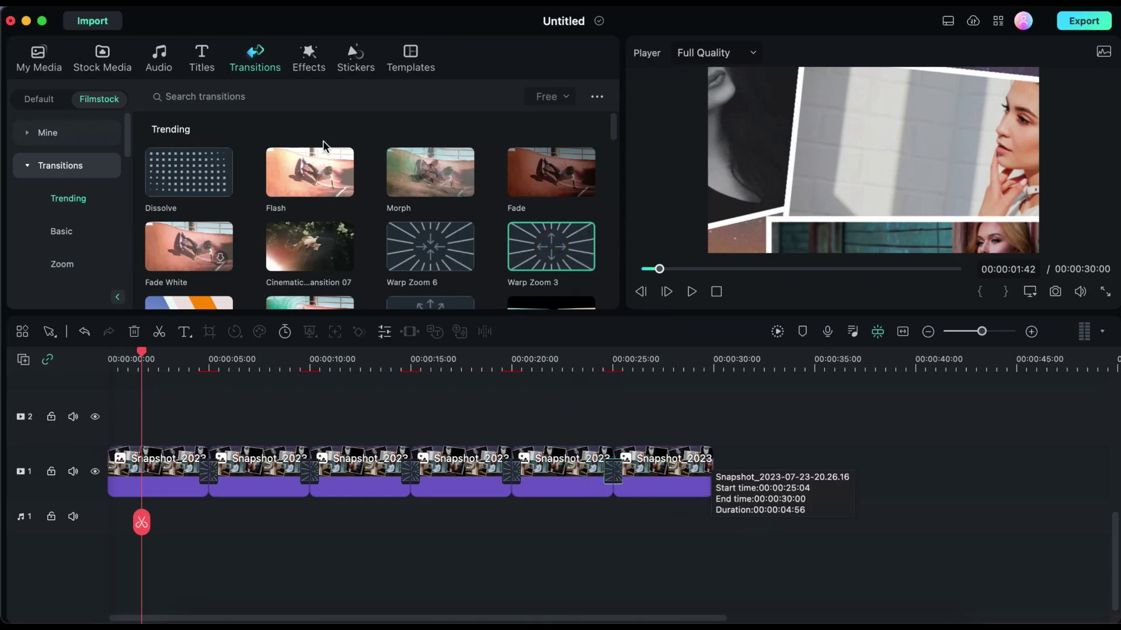
Add The Spring Travel-AI Music to audio track 1 and cut off the part extending past the collage's end at 00:00:30:02.
{"action": "left_click", "coordinate": [159, 54]}
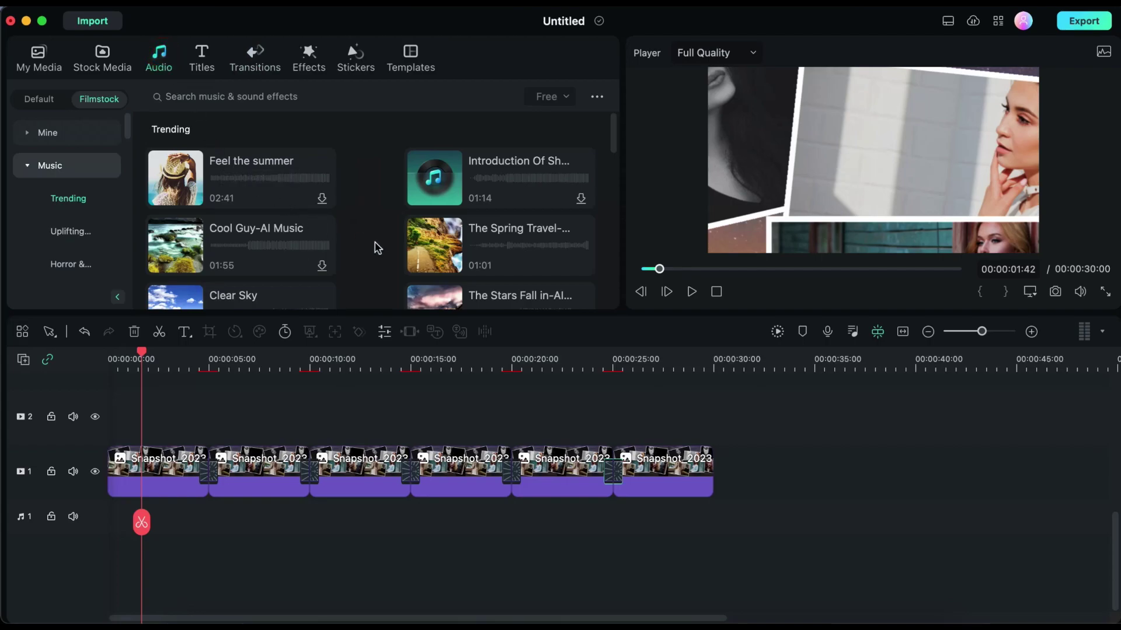
{"action": "left_click_drag", "start_coordinate": [454, 243], "coordinate": [722, 597]}
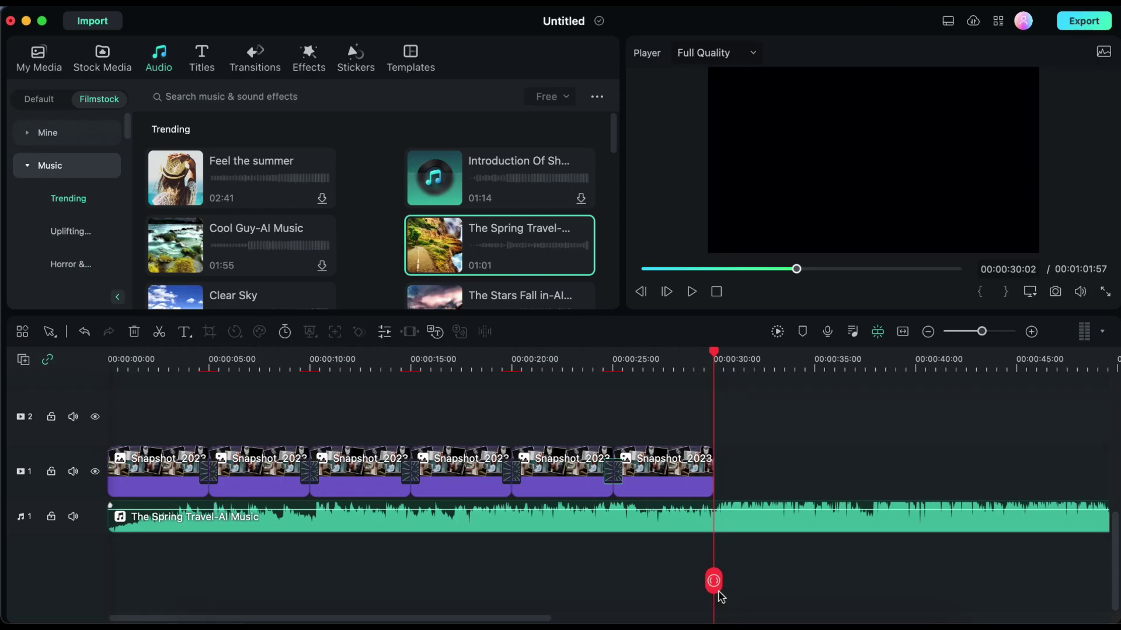
{"action": "left_click", "coordinate": [713, 582]}
{"action": "left_click", "coordinate": [781, 515]}
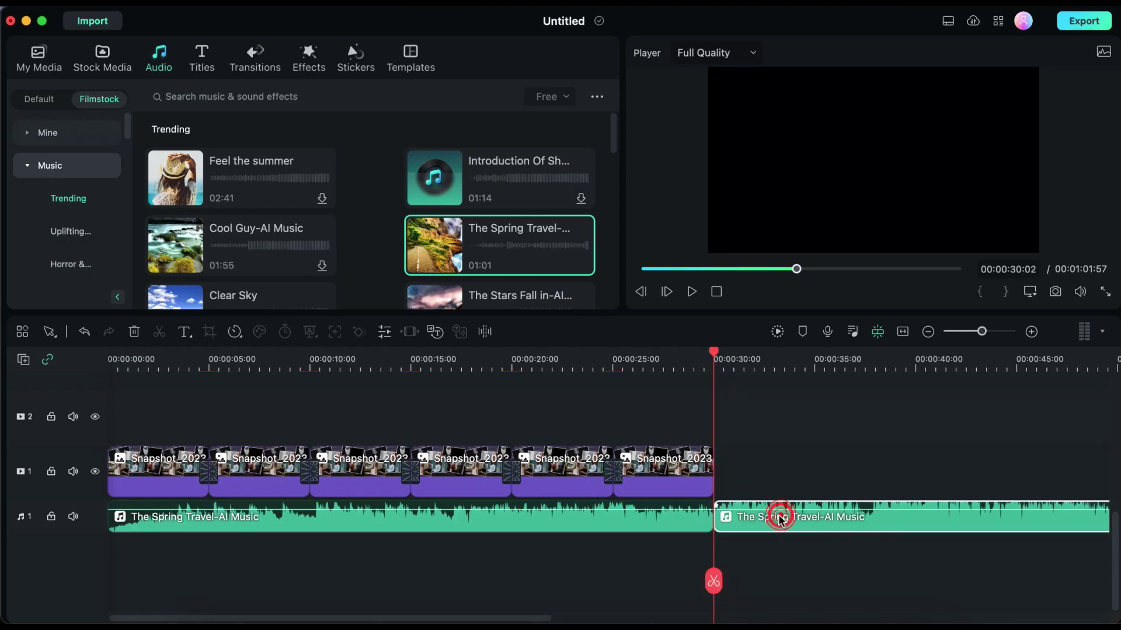
{"action": "key", "text": "Delete"}
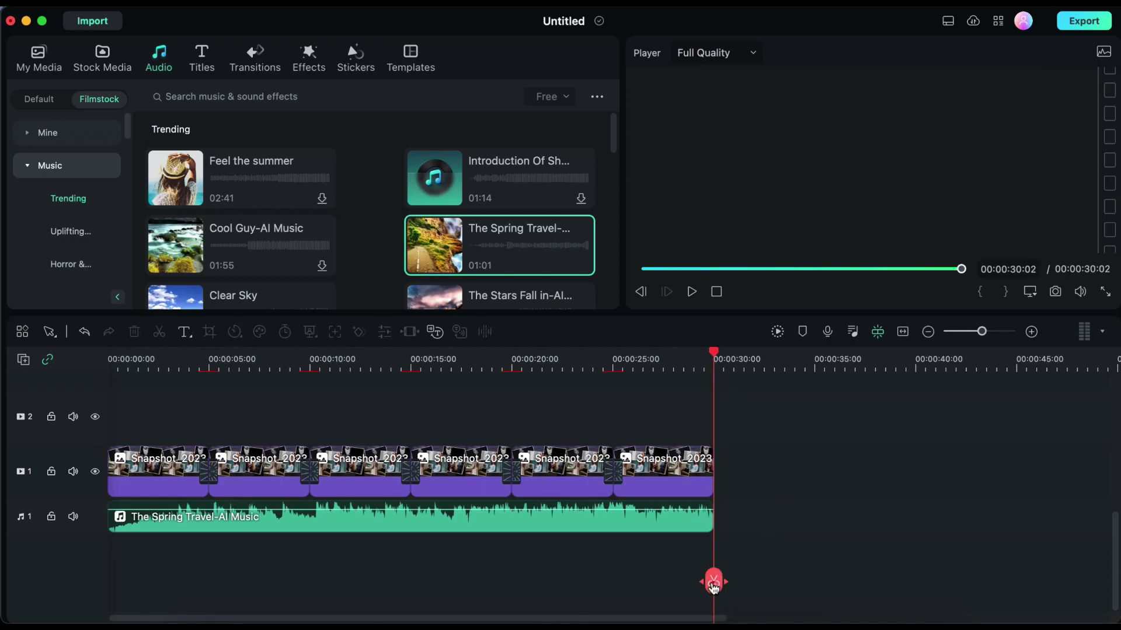
Play the finished collage animation with its music from the start of the timeline.
{"action": "key", "text": "Home"}
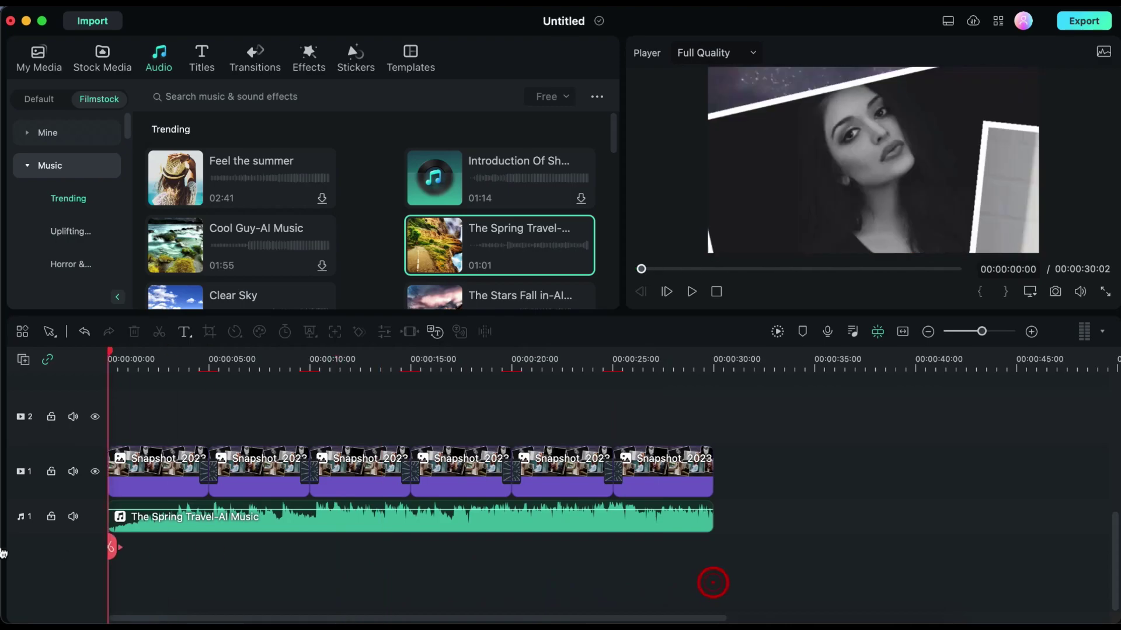
{"action": "left_click", "coordinate": [693, 292]}
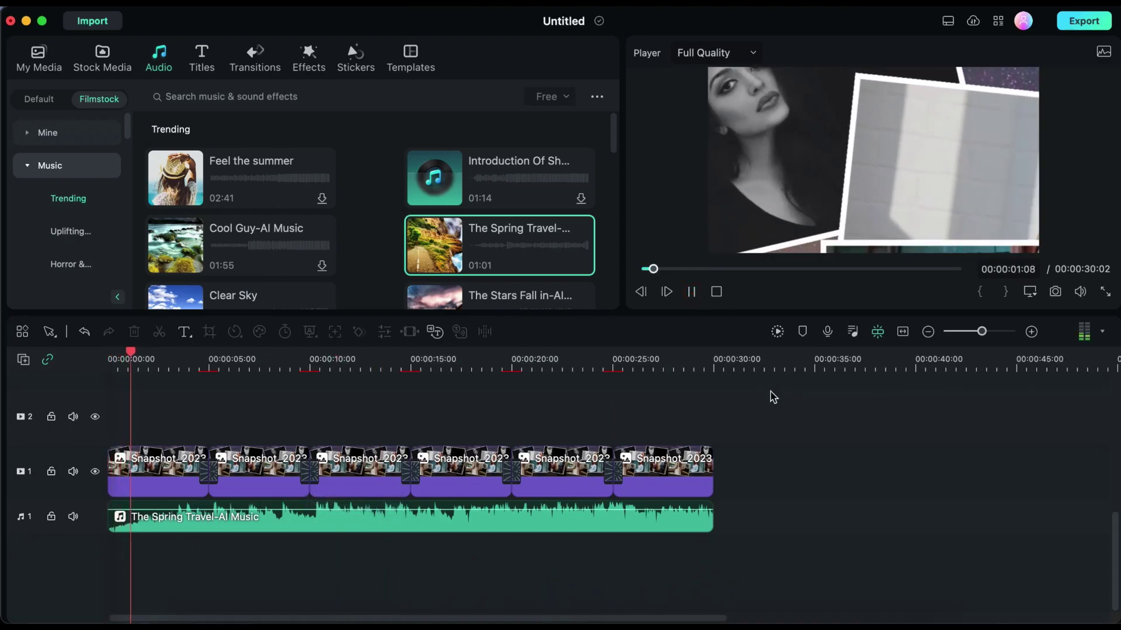